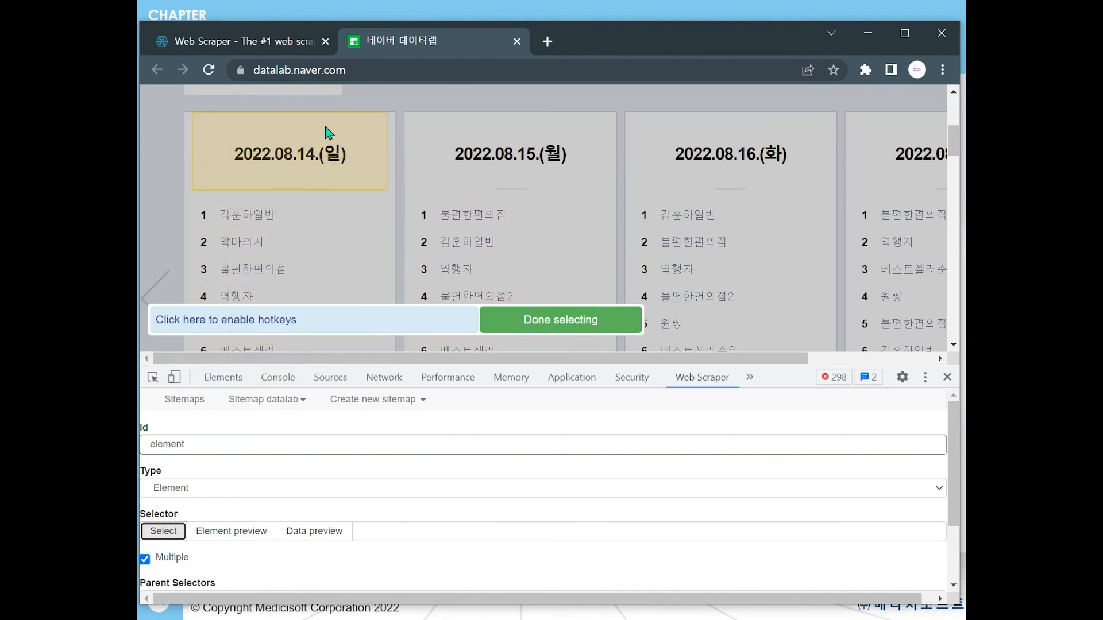
Pick the 2022.08.14 and 2022.08.15 ranking cards as targets of the element selector and save it under _root
{"action": "left_click", "coordinate": [390, 123]}
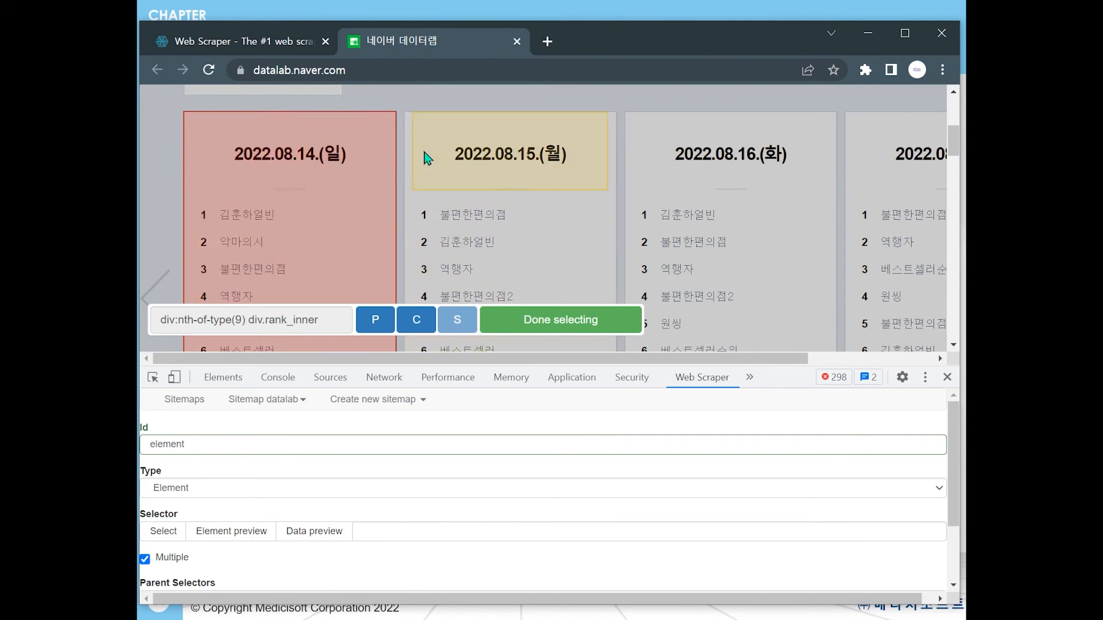
{"action": "left_click", "coordinate": [610, 124]}
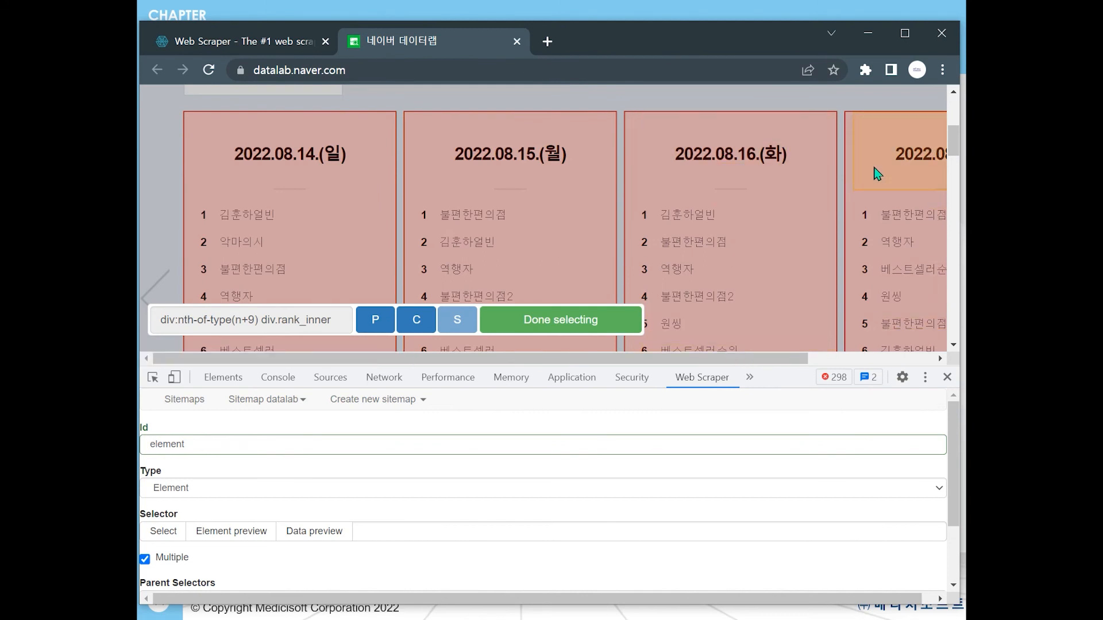
{"action": "left_click", "coordinate": [519, 321]}
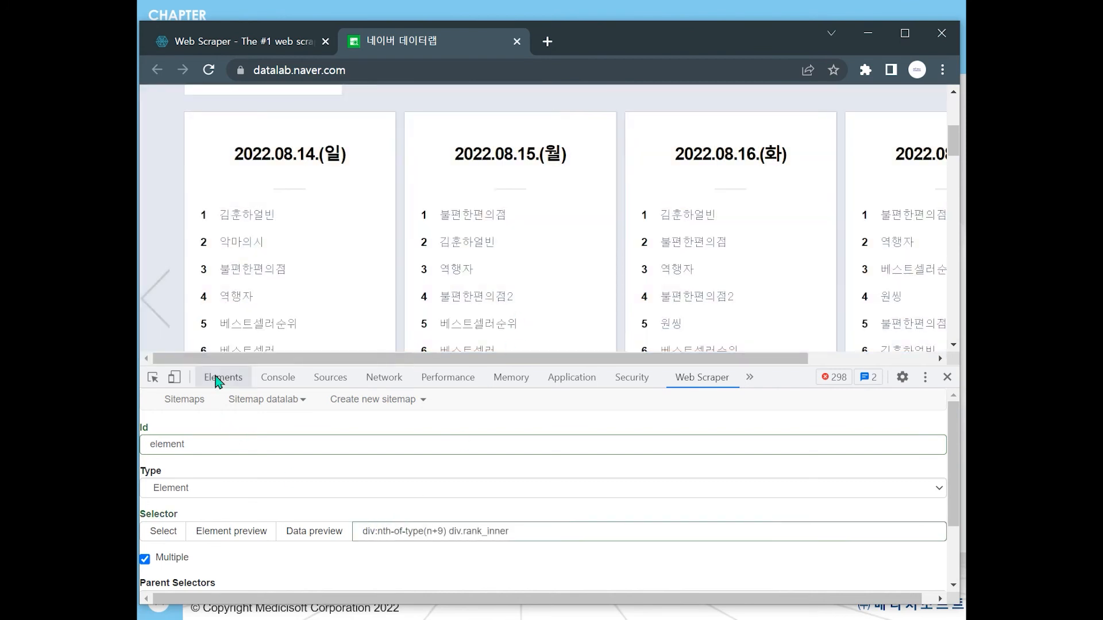
{"action": "double_click", "coordinate": [374, 527]}
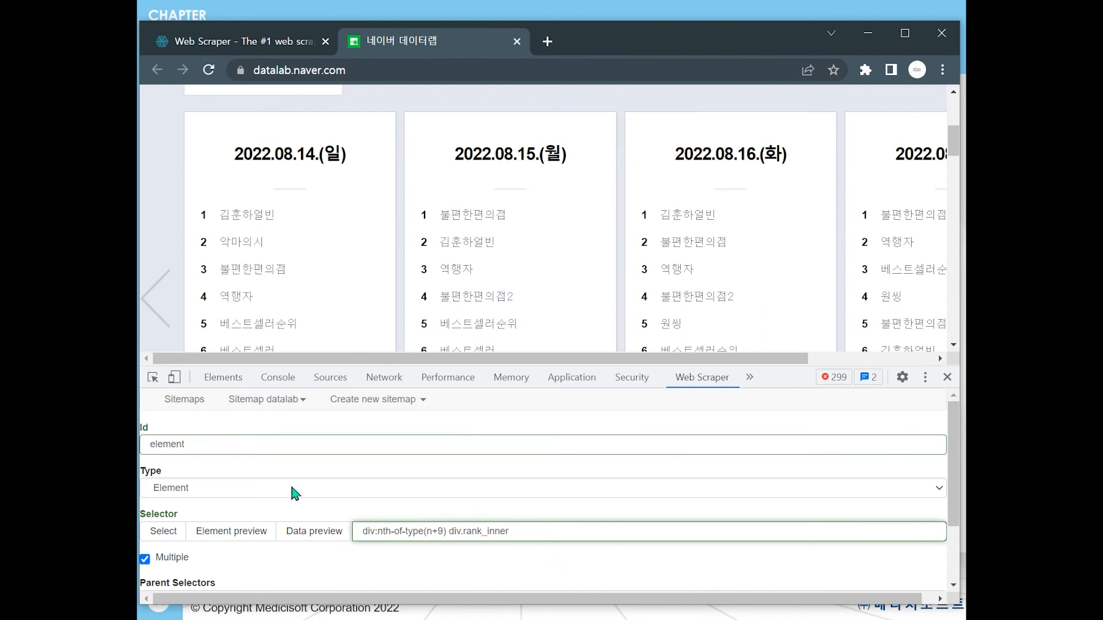
{"action": "scroll", "coordinate": [247, 468], "scroll_direction": "down", "scroll_amount": 2}
{"action": "scroll", "coordinate": [201, 425], "scroll_direction": "up", "scroll_amount": 2}
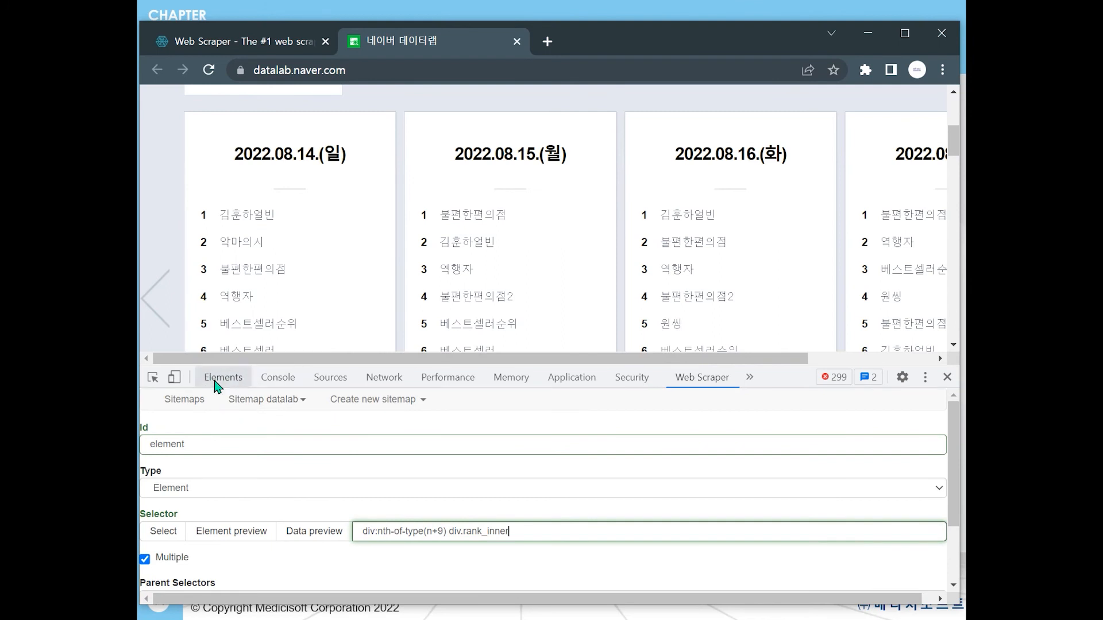
{"action": "scroll", "coordinate": [300, 466], "scroll_direction": "down", "scroll_amount": 2}
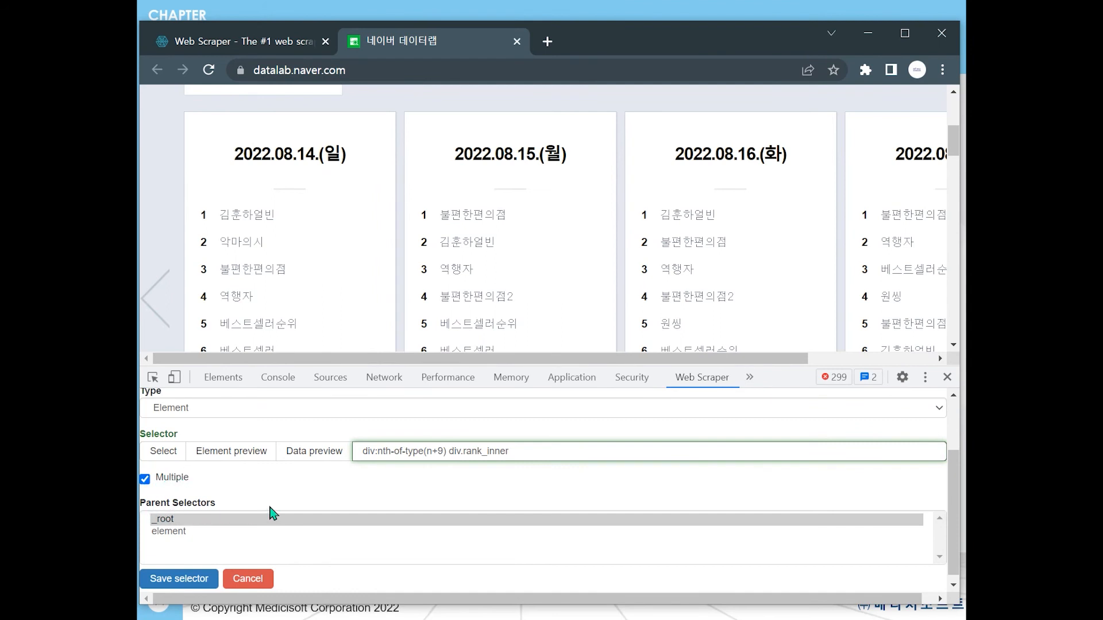
{"action": "scroll", "coordinate": [359, 522], "scroll_direction": "up", "scroll_amount": 2}
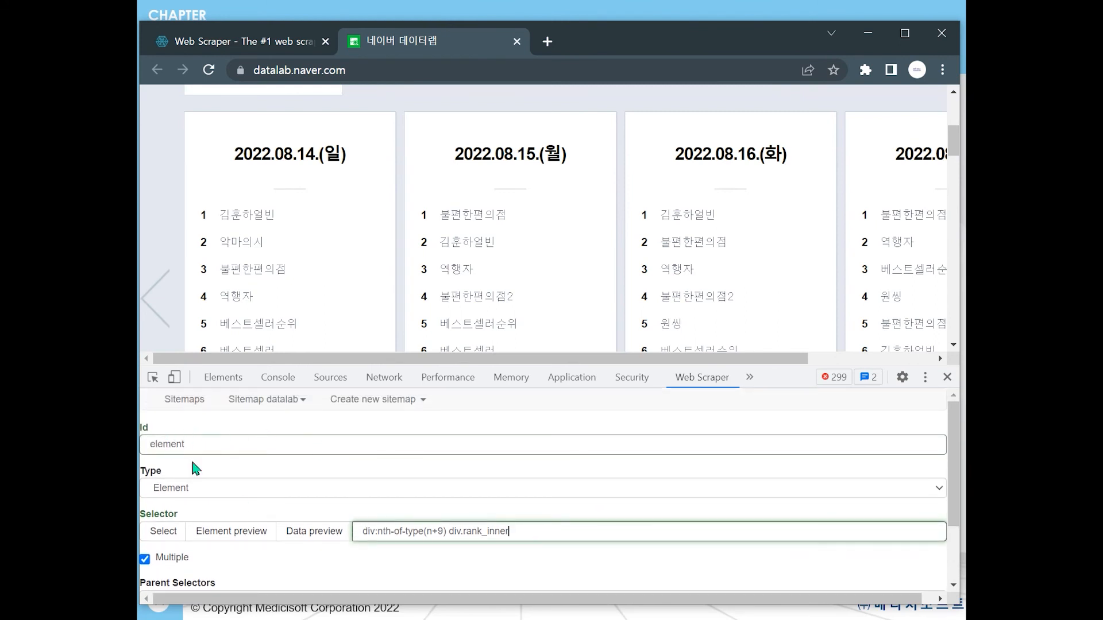
{"action": "scroll", "coordinate": [184, 455], "scroll_direction": "down", "scroll_amount": 2}
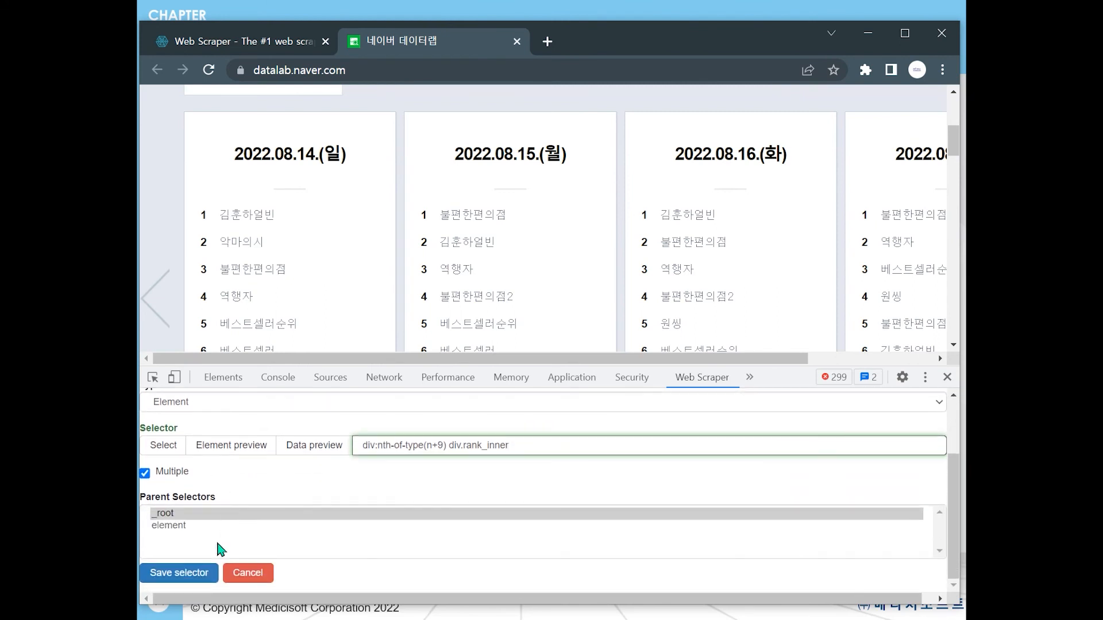
{"action": "left_click", "coordinate": [184, 572]}
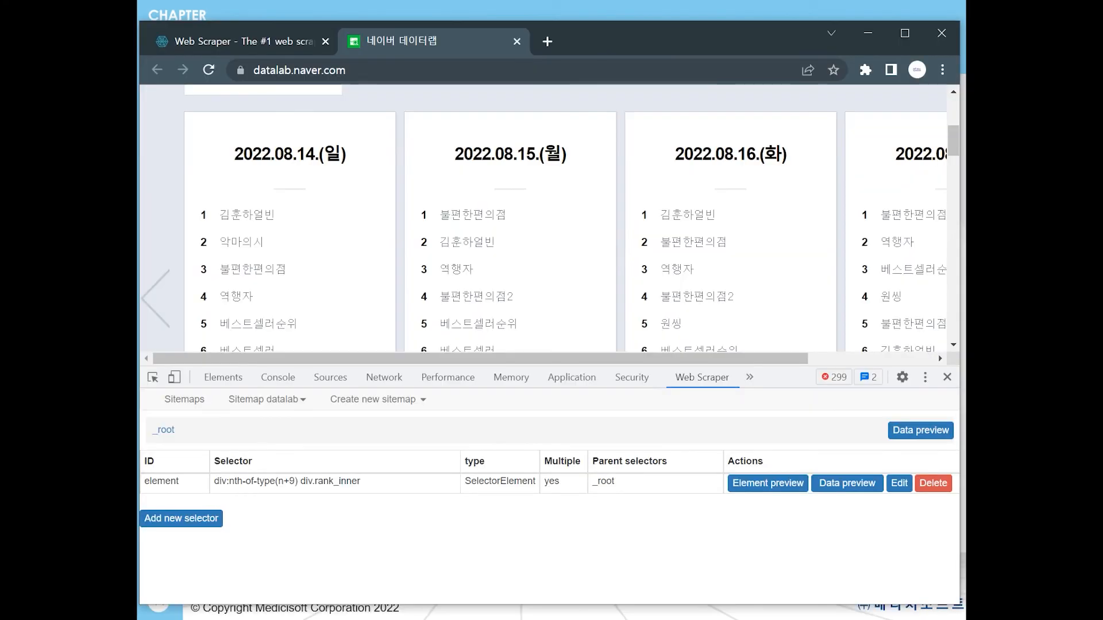
Go inside the element selector and start a new child selector with the Id date
{"action": "left_click", "coordinate": [174, 488]}
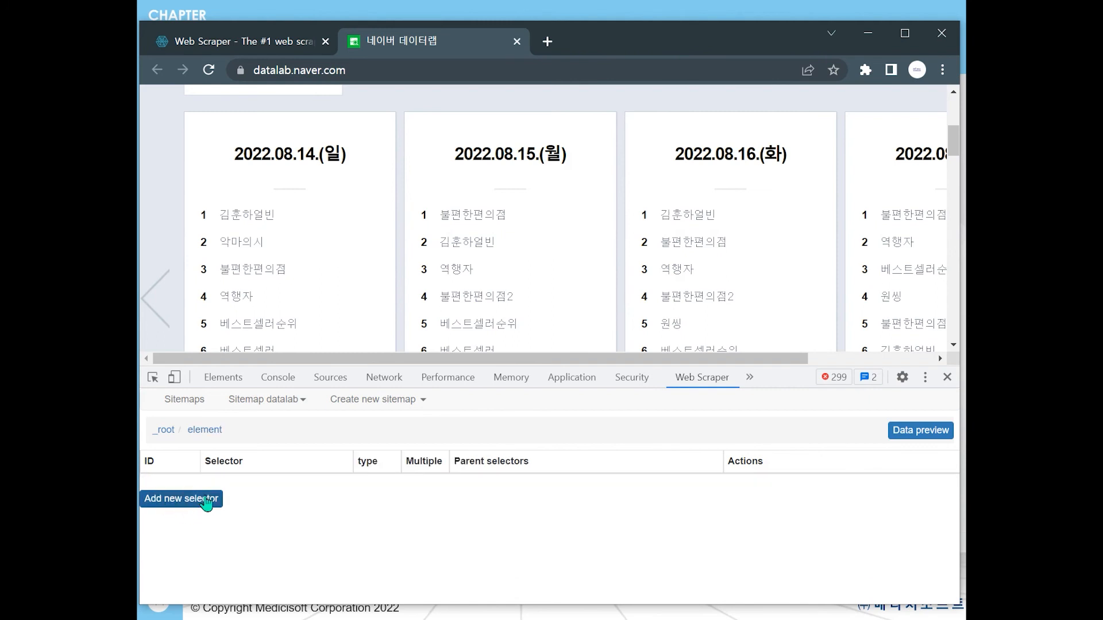
{"action": "left_click", "coordinate": [206, 500]}
{"action": "left_click", "coordinate": [223, 445]}
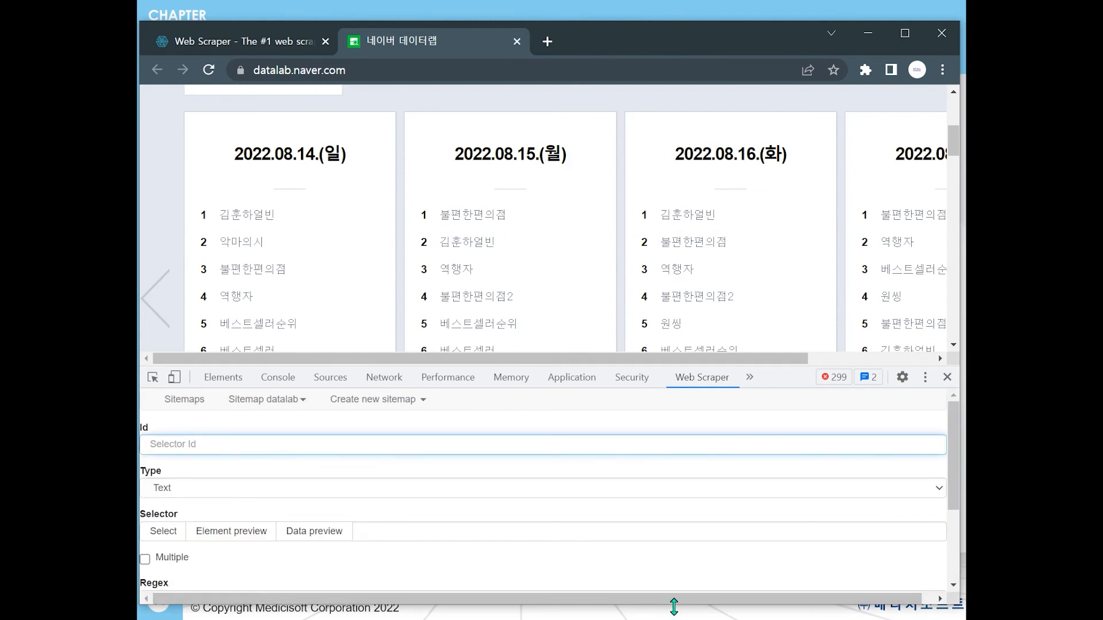
{"action": "type", "text": "date"}
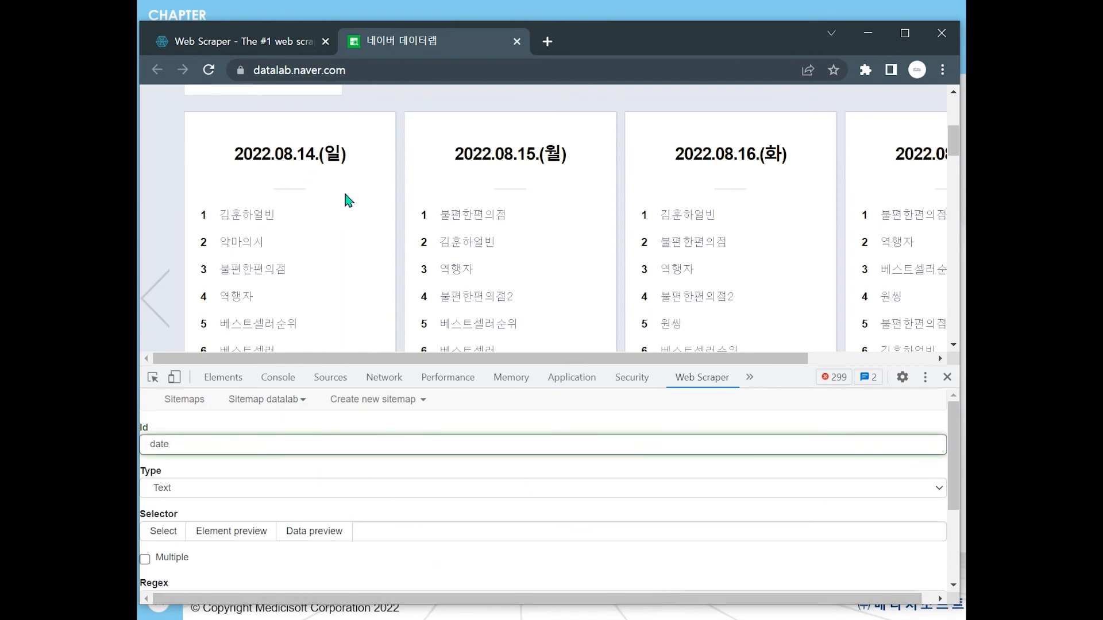
Pick the date heading of the 2022.08.14 card as the date selector's target and save the selector
{"action": "scroll", "coordinate": [345, 197], "scroll_direction": "up", "scroll_amount": 1}
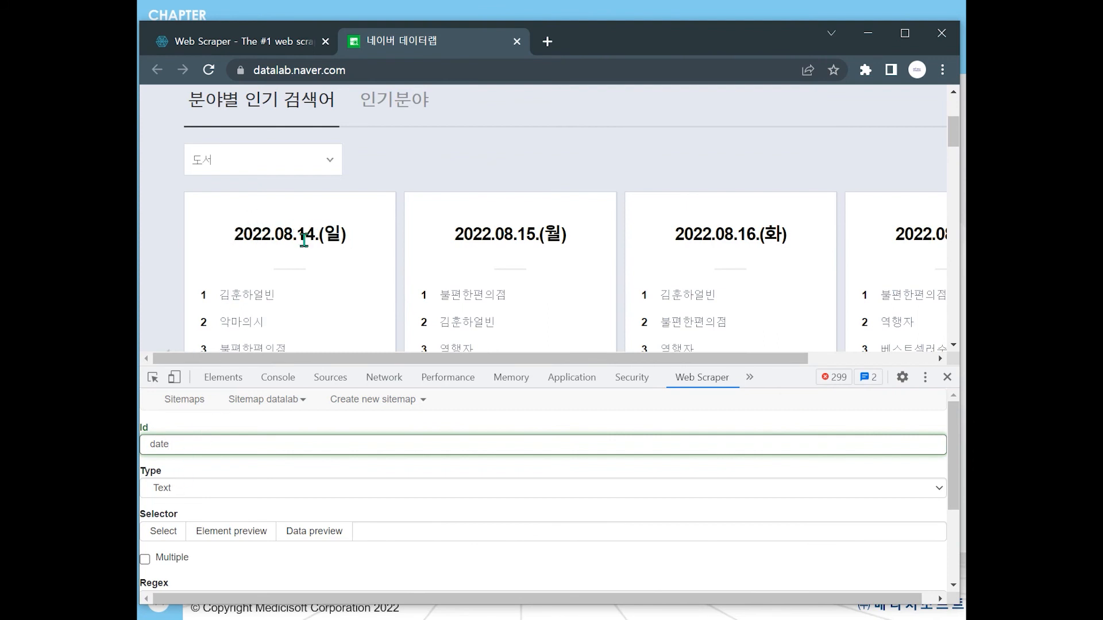
{"action": "left_click", "coordinate": [164, 532]}
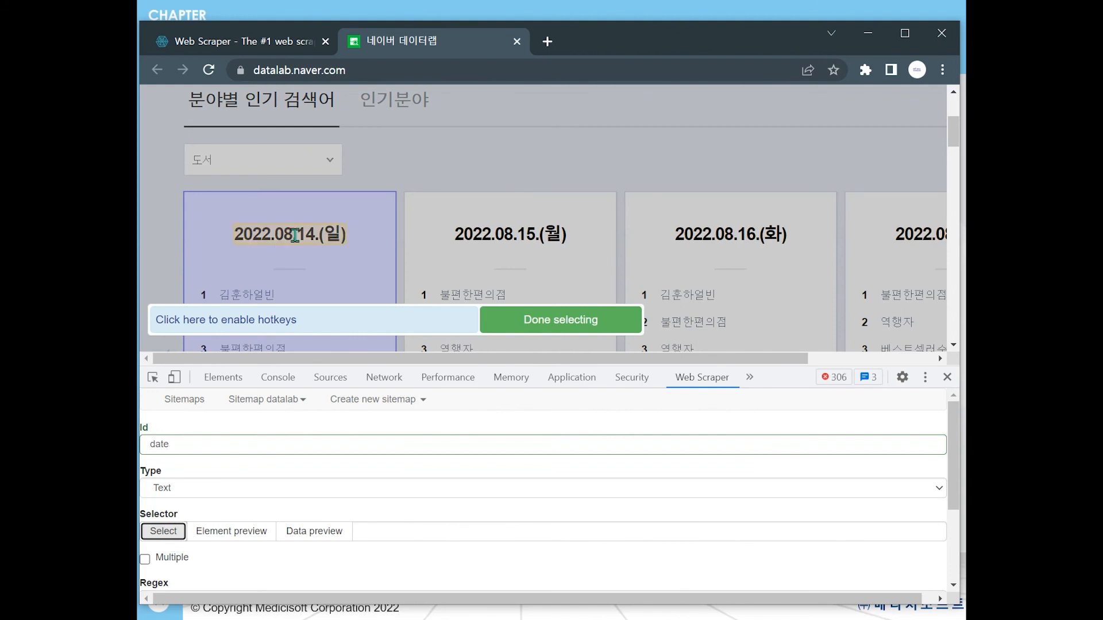
{"action": "left_click", "coordinate": [354, 249]}
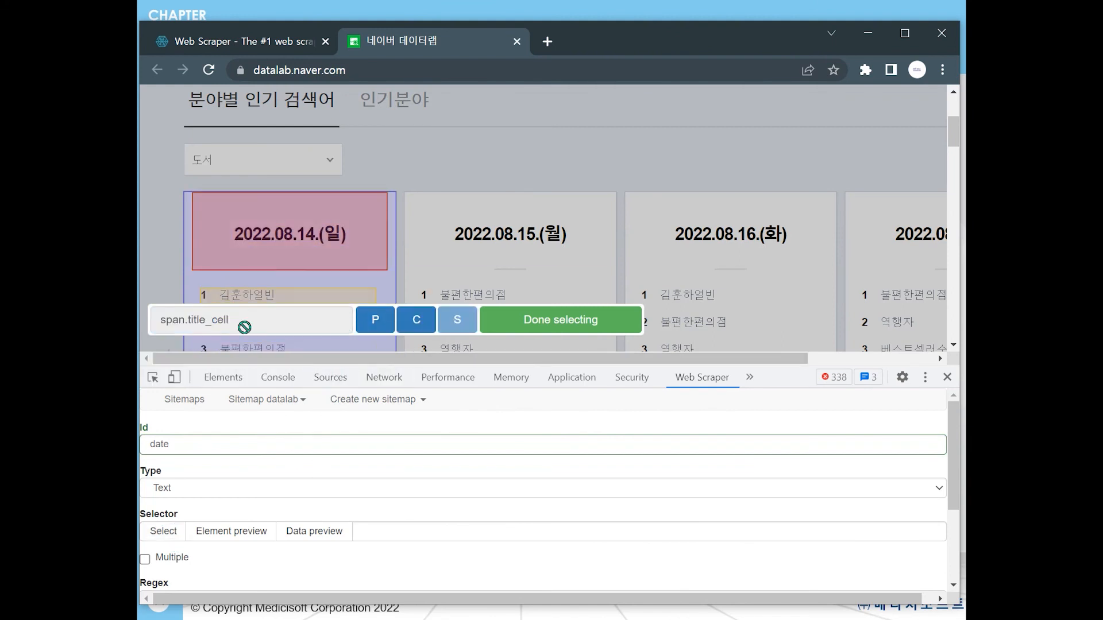
{"action": "left_click", "coordinate": [600, 322]}
{"action": "scroll", "coordinate": [246, 493], "scroll_direction": "down", "scroll_amount": 2}
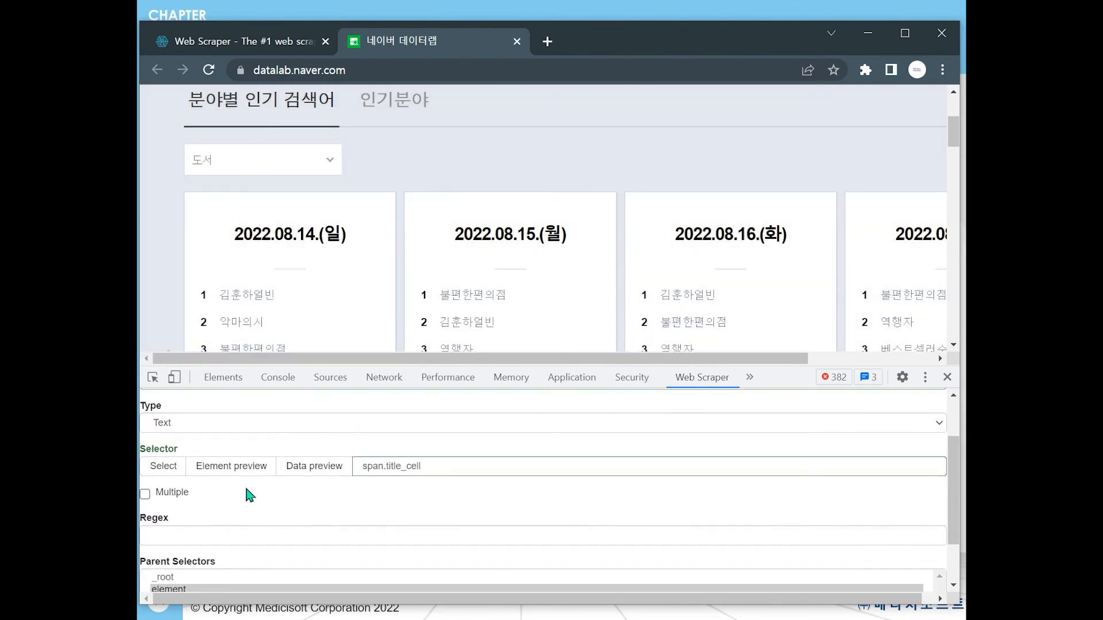
{"action": "scroll", "coordinate": [230, 488], "scroll_direction": "up", "scroll_amount": 3}
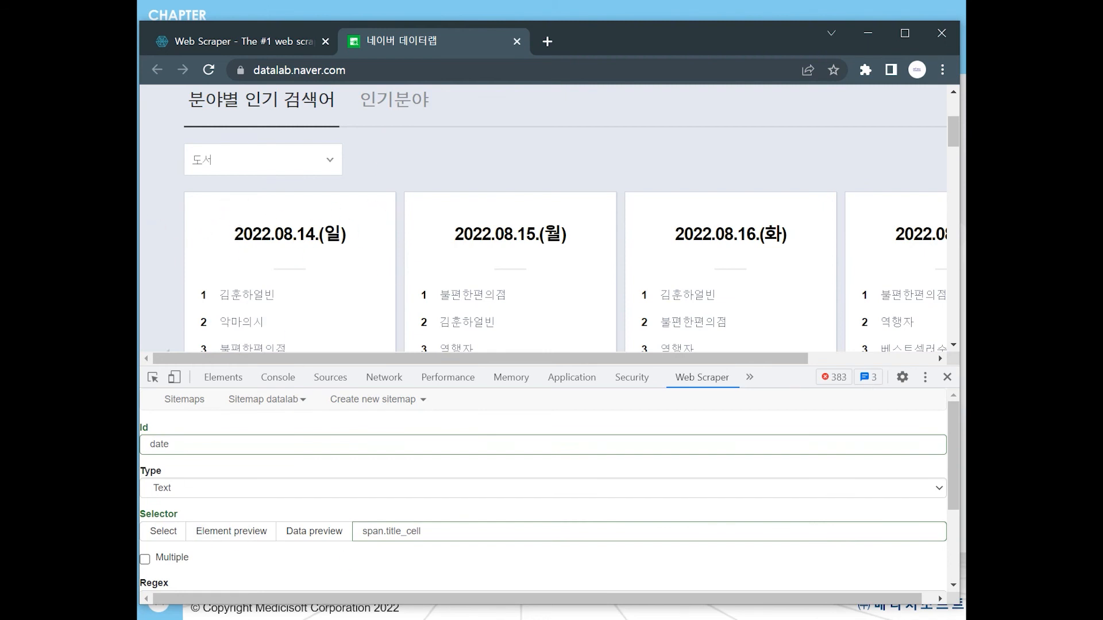
{"action": "scroll", "coordinate": [172, 560], "scroll_direction": "down", "scroll_amount": 2}
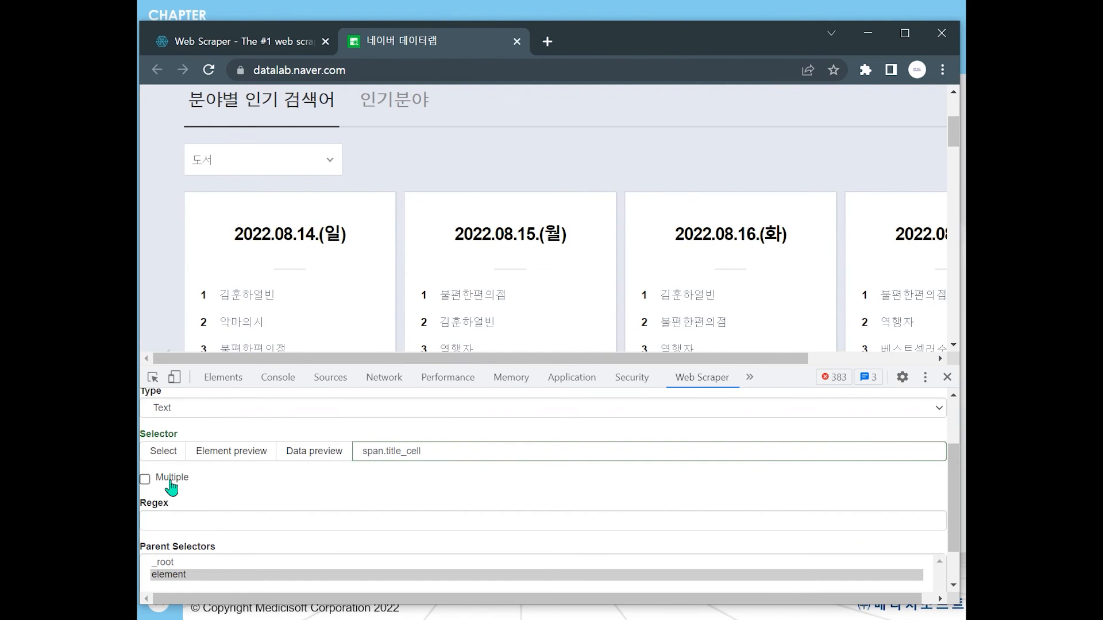
{"action": "scroll", "coordinate": [217, 484], "scroll_direction": "down", "scroll_amount": 1}
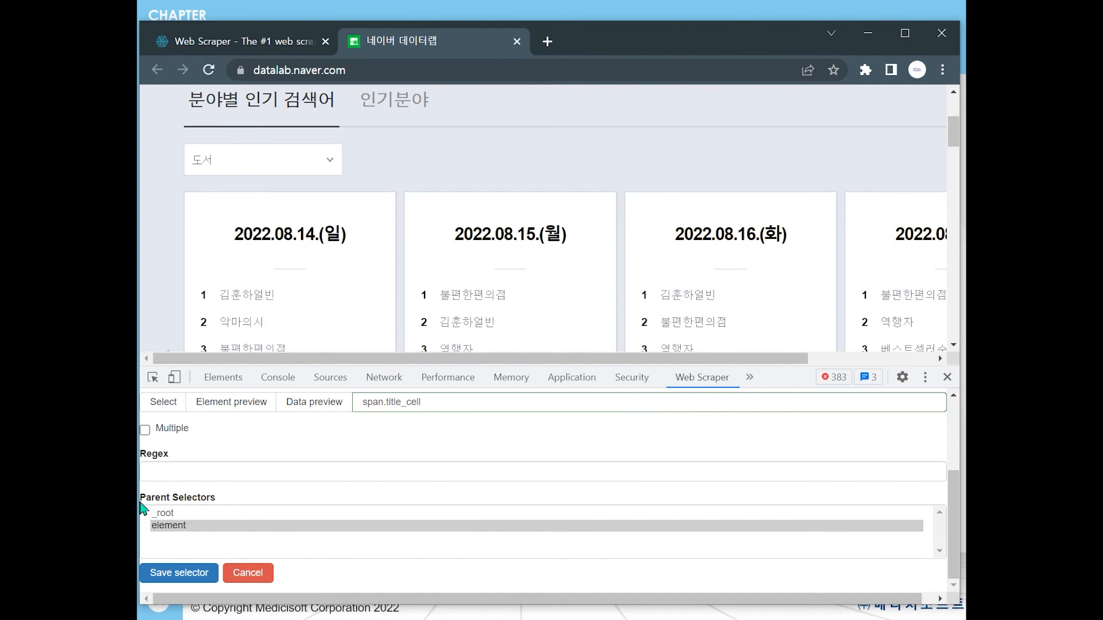
{"action": "left_click", "coordinate": [192, 573]}
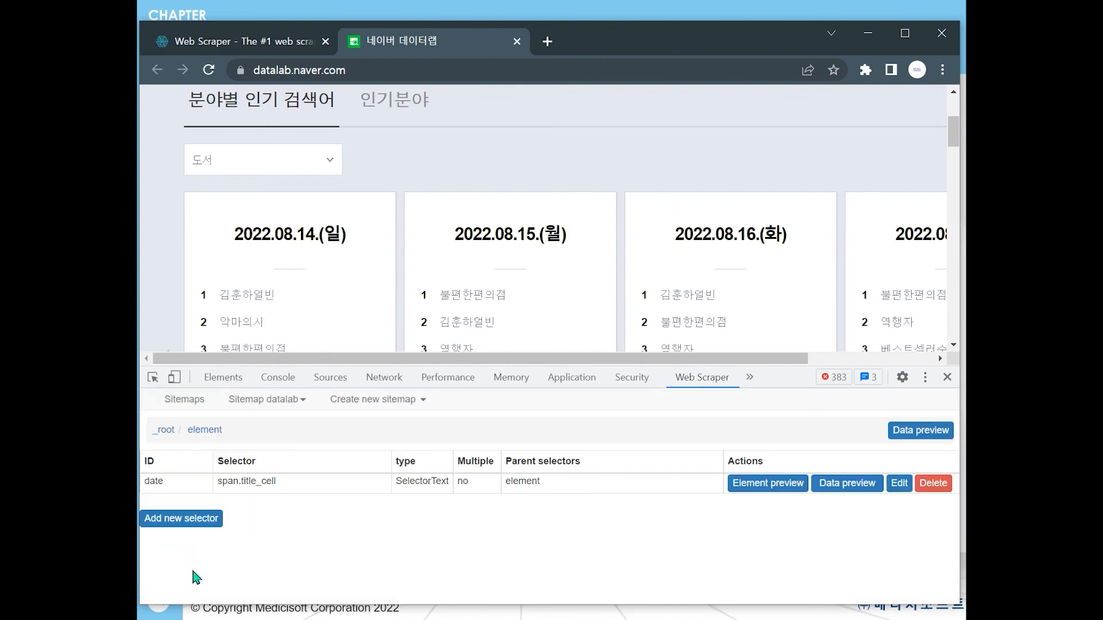
Start another child selector under element with the Id 인기검색어
{"action": "left_click", "coordinate": [179, 523]}
{"action": "left_click", "coordinate": [203, 448]}
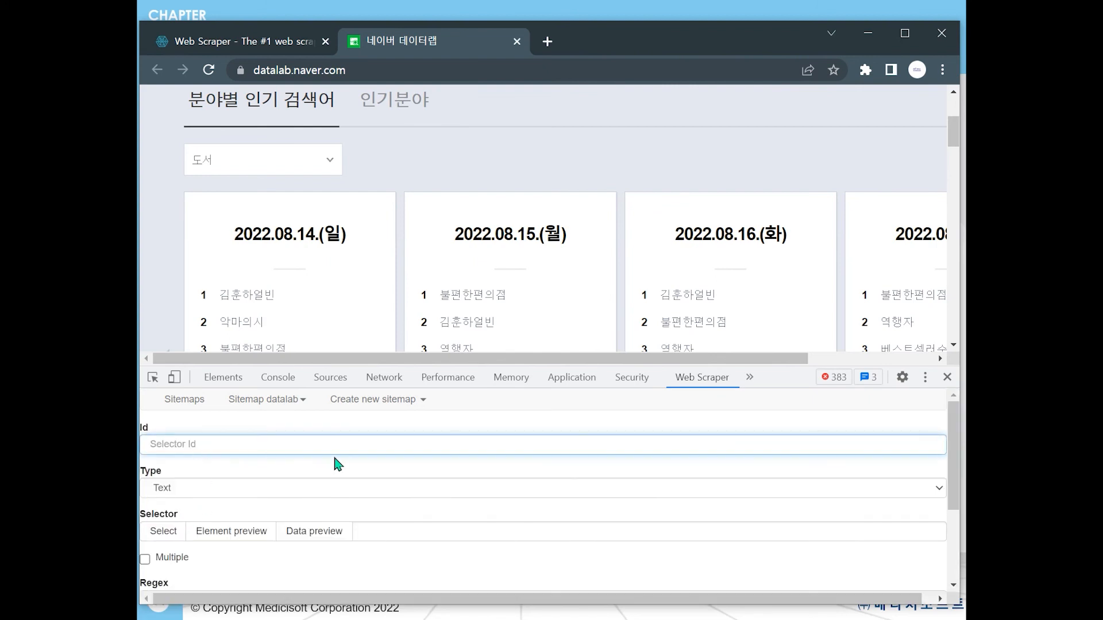
{"action": "type", "text": "s"}
{"action": "key", "text": "BackSpace"}
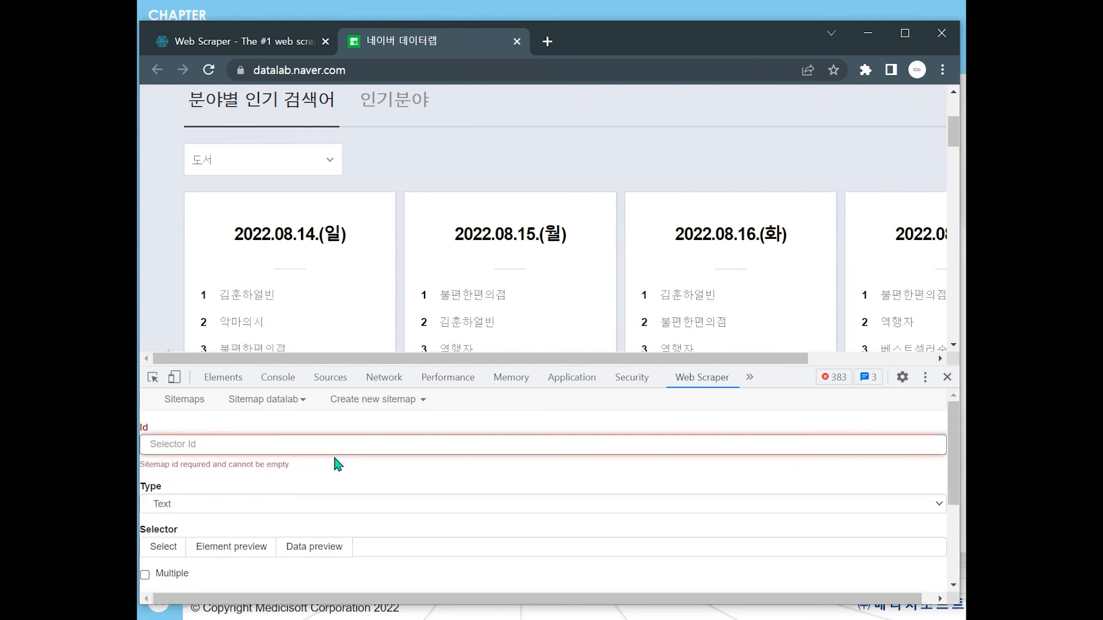
{"action": "type", "text": "인기검시"}
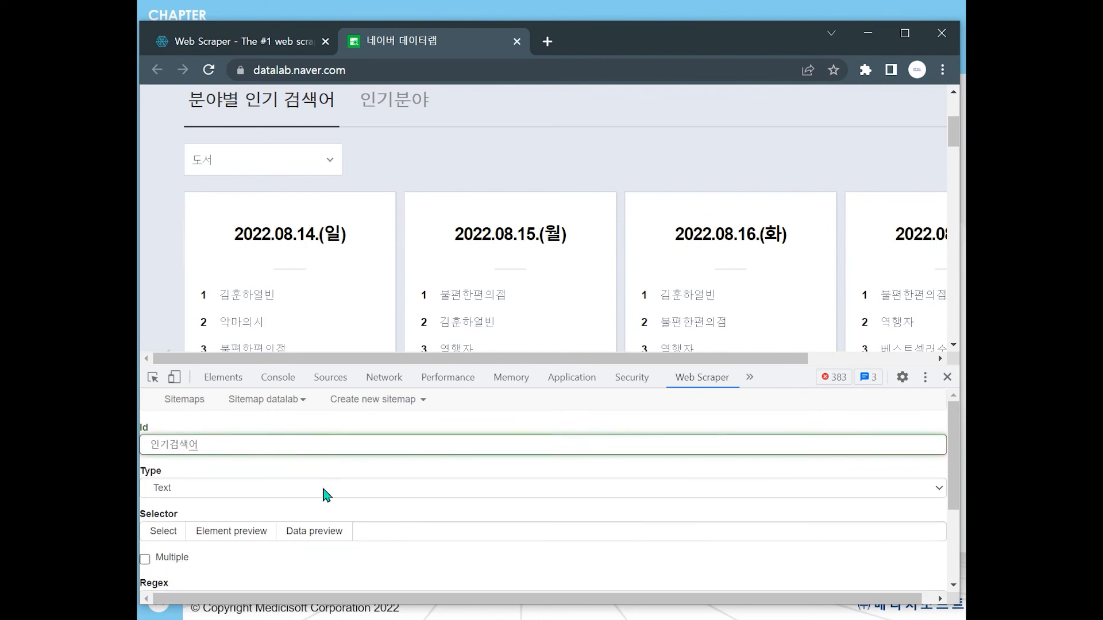
Pick the first two ranked keywords in the 2022.08.14 card so the selector covers the card's whole keyword list
{"action": "scroll", "coordinate": [305, 290], "scroll_direction": "down", "scroll_amount": 2}
{"action": "scroll", "coordinate": [348, 281], "scroll_direction": "up", "scroll_amount": 1}
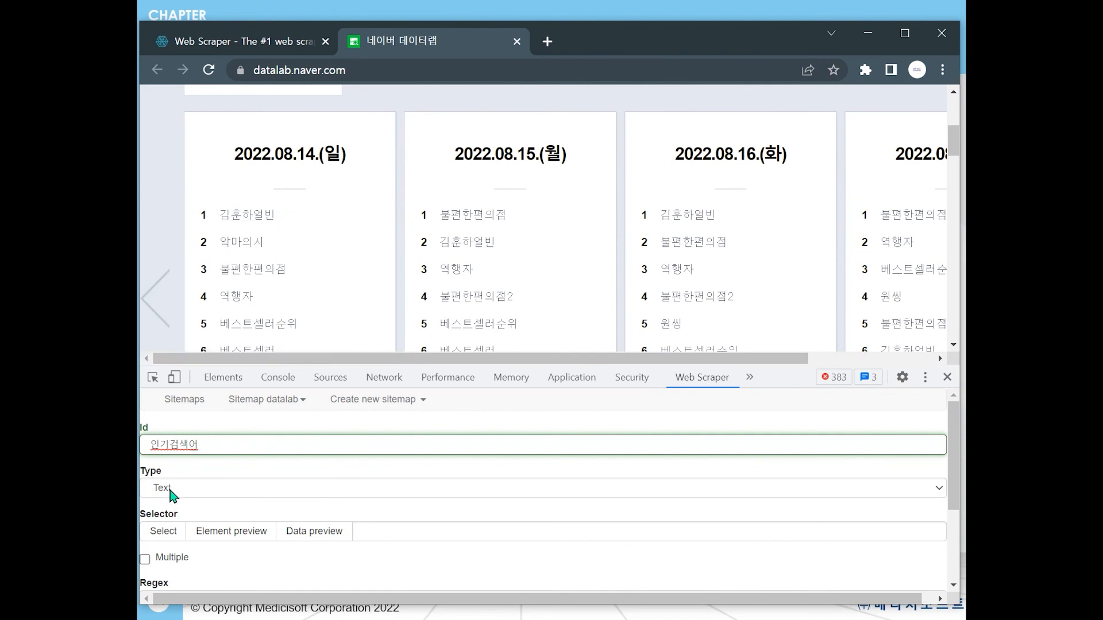
{"action": "left_click", "coordinate": [161, 531]}
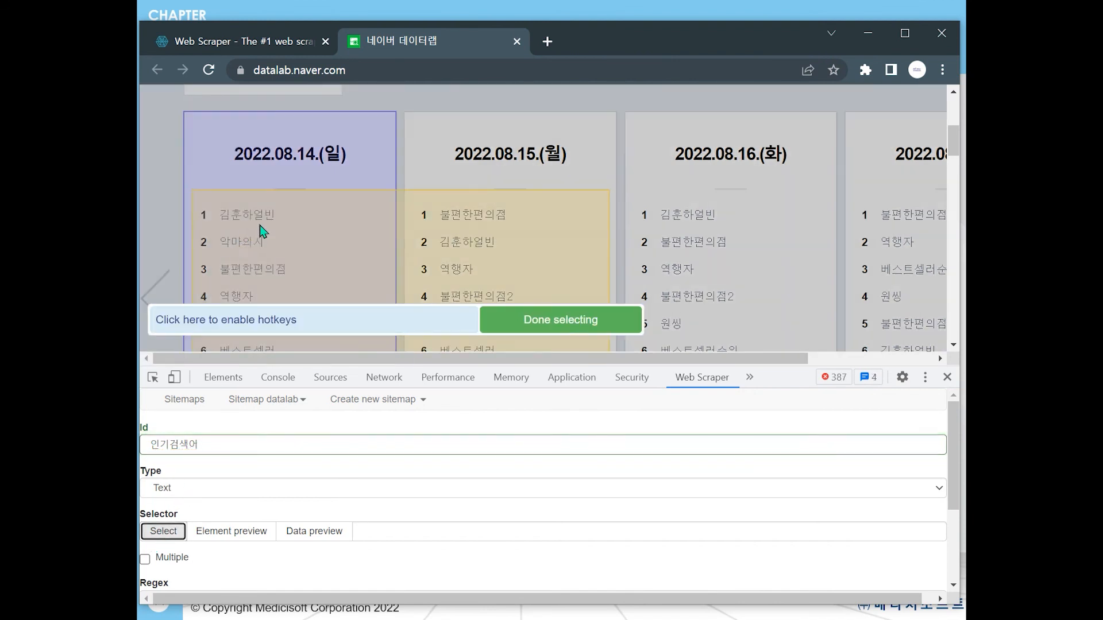
{"action": "left_click", "coordinate": [295, 218]}
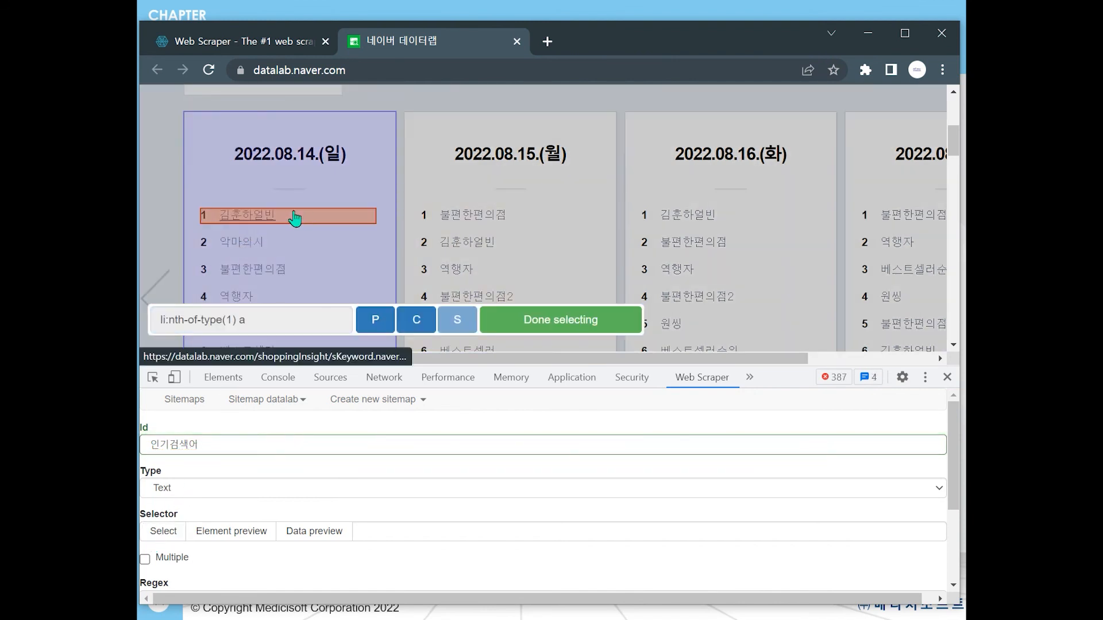
{"action": "left_click", "coordinate": [311, 249]}
{"action": "scroll", "coordinate": [322, 270], "scroll_direction": "down", "scroll_amount": 3}
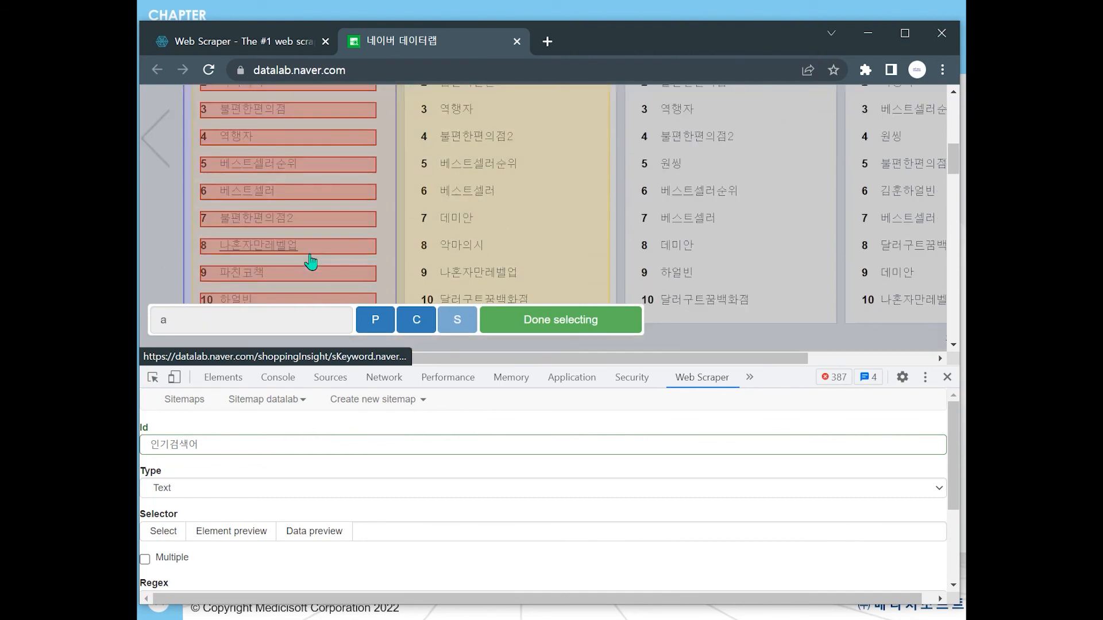
{"action": "left_click", "coordinate": [573, 327]}
Enable Multiple for the 인기검색어 selector and save it with element as its parent
{"action": "scroll", "coordinate": [270, 474], "scroll_direction": "down", "scroll_amount": 2}
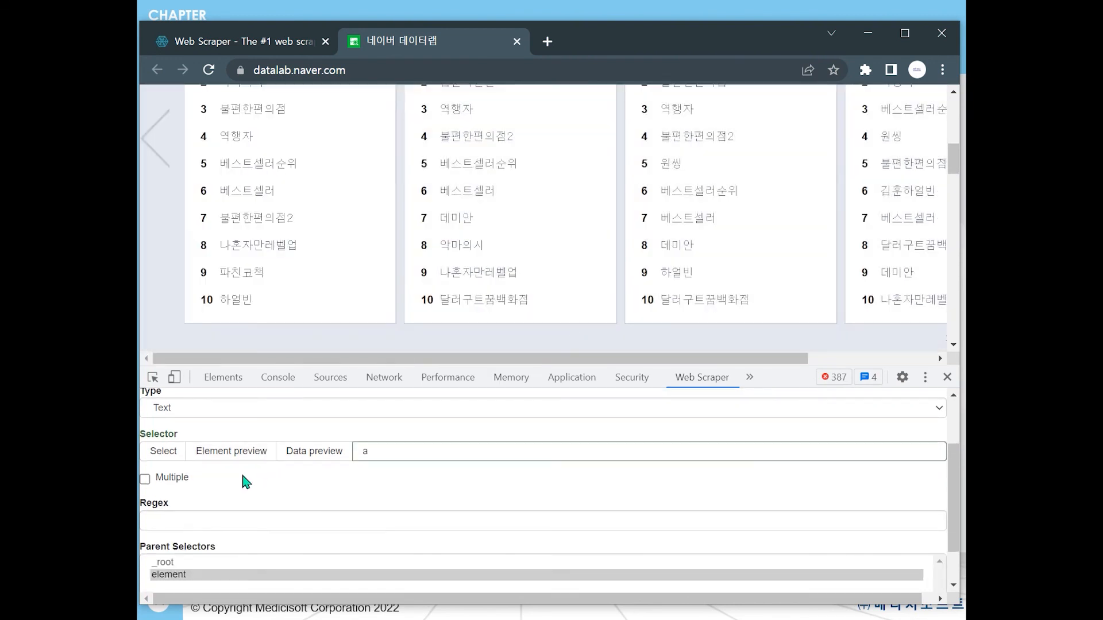
{"action": "scroll", "coordinate": [266, 290], "scroll_direction": "up", "scroll_amount": 4}
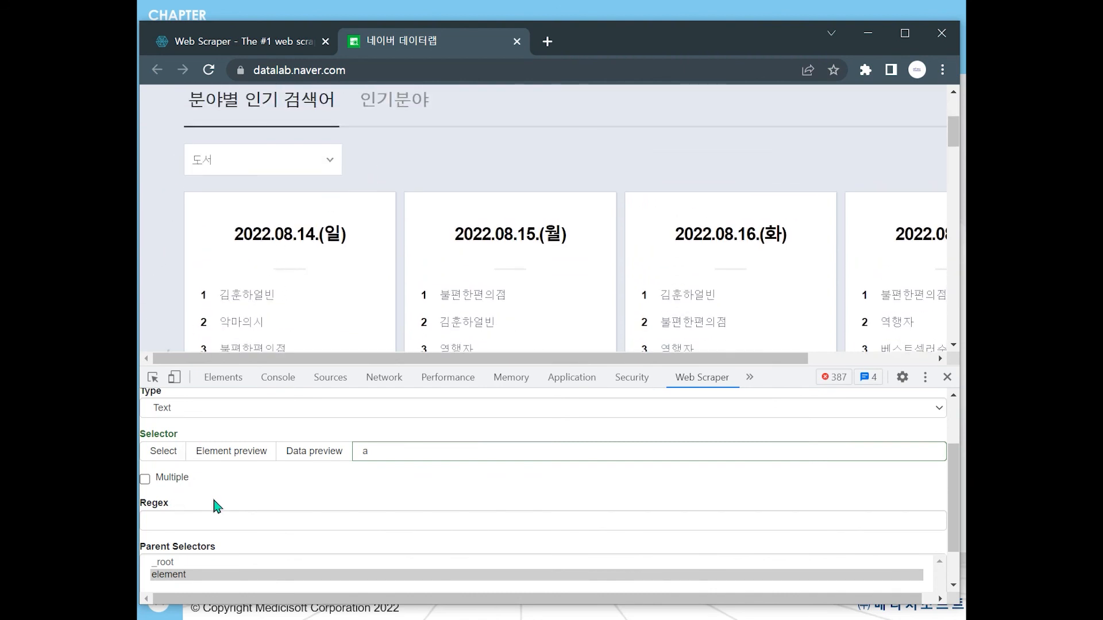
{"action": "scroll", "coordinate": [270, 214], "scroll_direction": "down", "scroll_amount": 1}
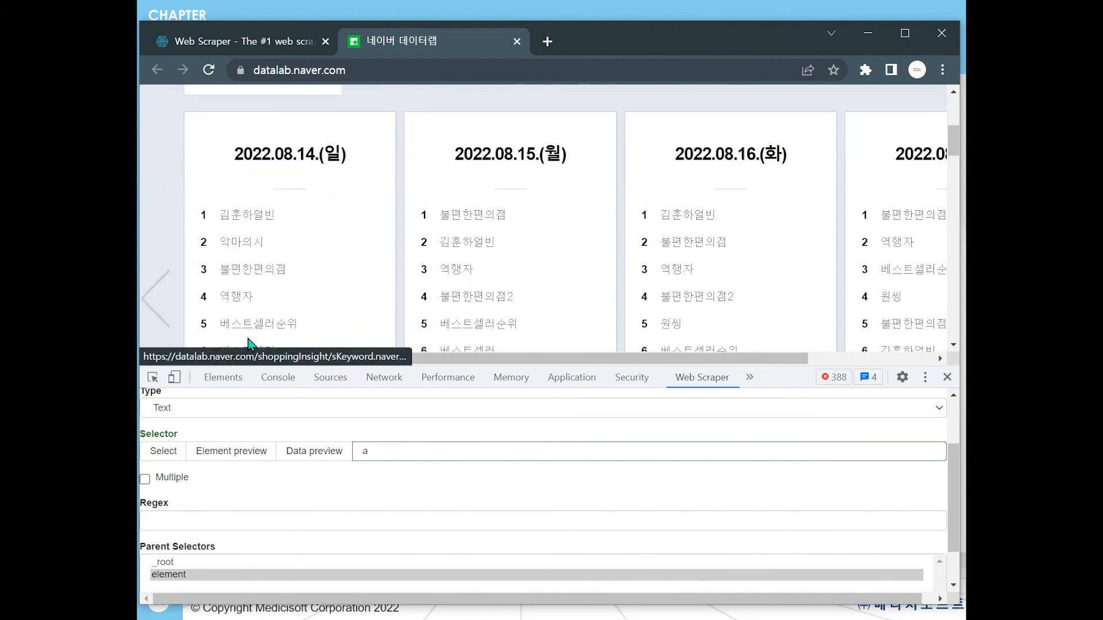
{"action": "scroll", "coordinate": [259, 217], "scroll_direction": "down", "scroll_amount": 2}
{"action": "left_click", "coordinate": [163, 482]}
{"action": "scroll", "coordinate": [231, 493], "scroll_direction": "down", "scroll_amount": 1}
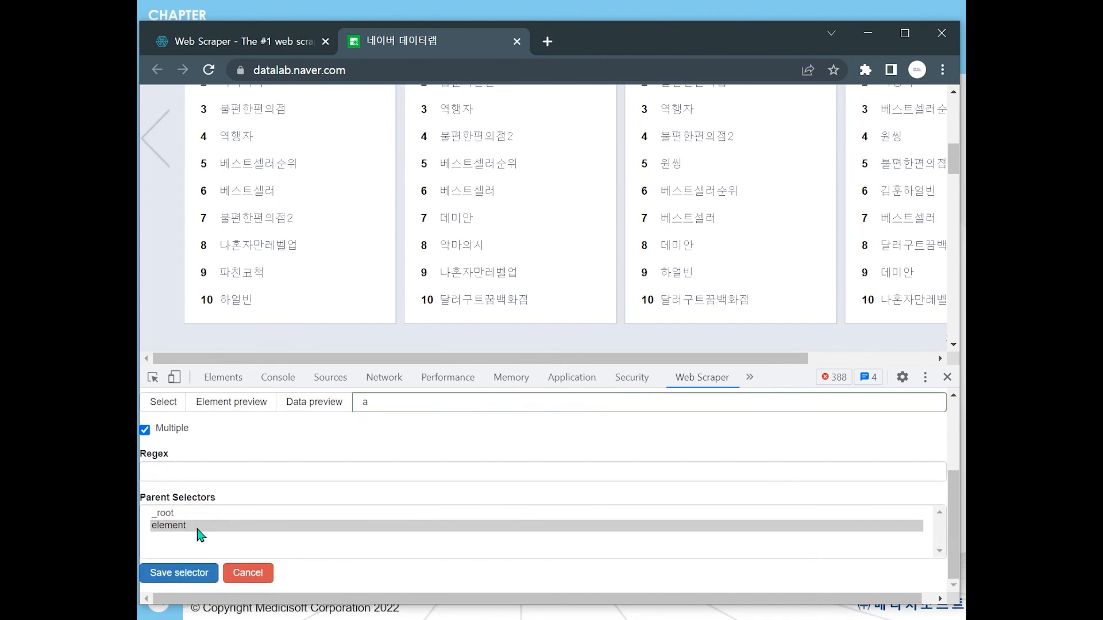
{"action": "left_click", "coordinate": [197, 575]}
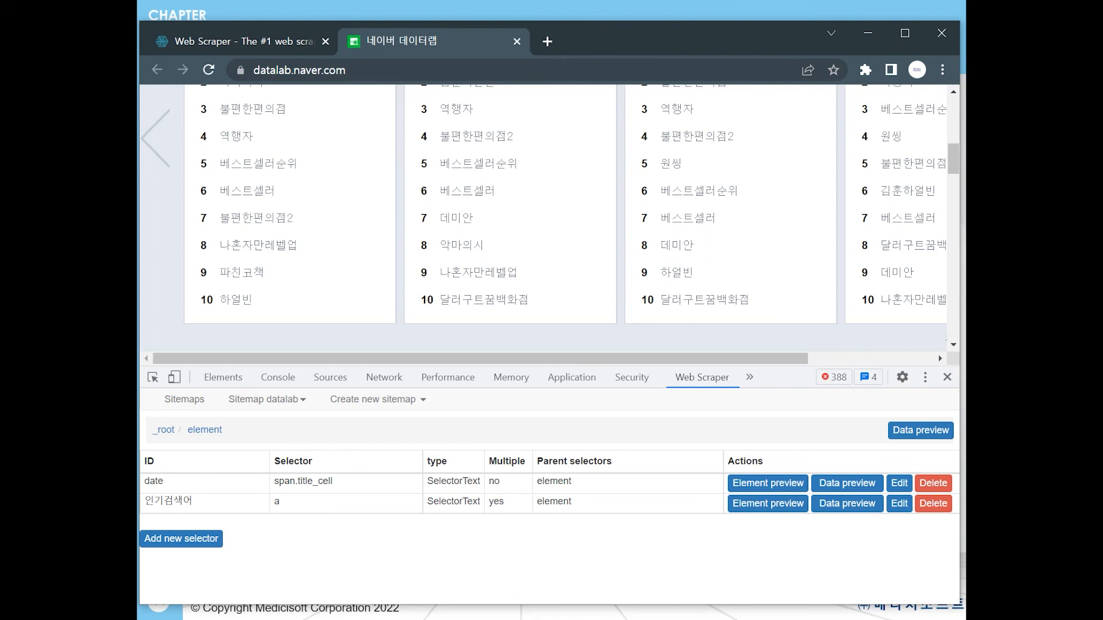
View the selector graph of the datalab sitemap and expand its _root and element nodes
{"action": "left_click", "coordinate": [267, 399]}
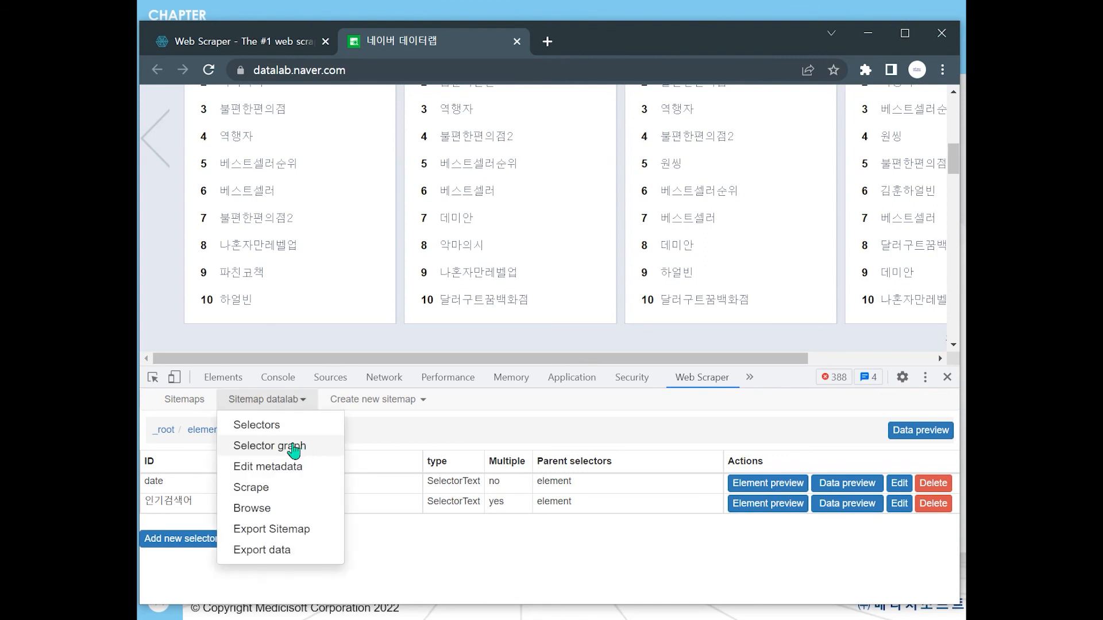
{"action": "left_click", "coordinate": [273, 450]}
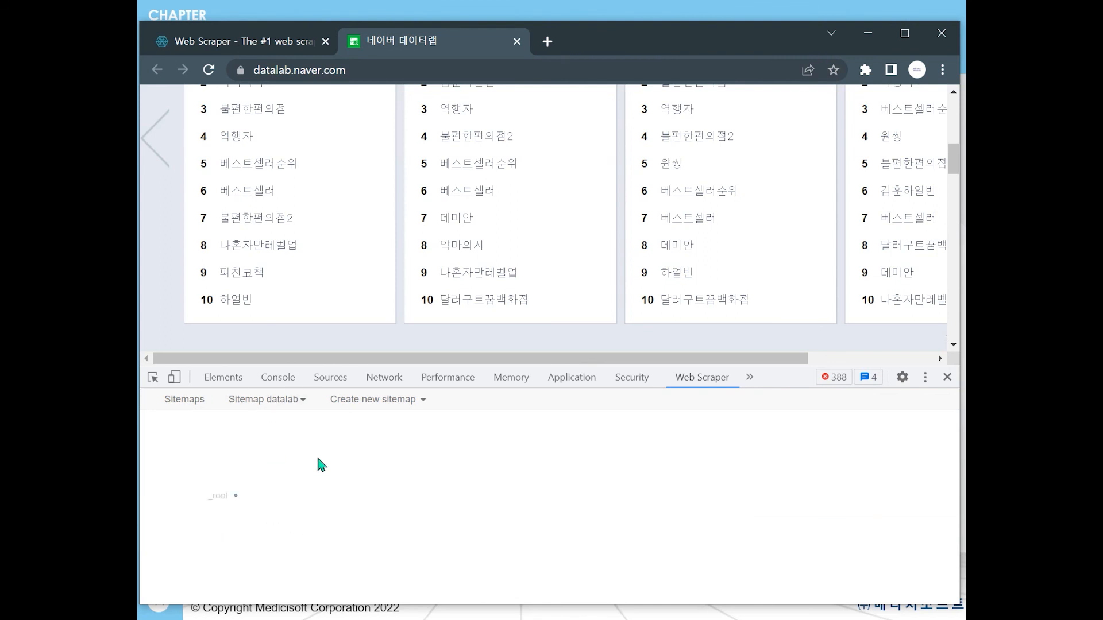
{"action": "left_click", "coordinate": [236, 498]}
{"action": "left_click", "coordinate": [316, 496]}
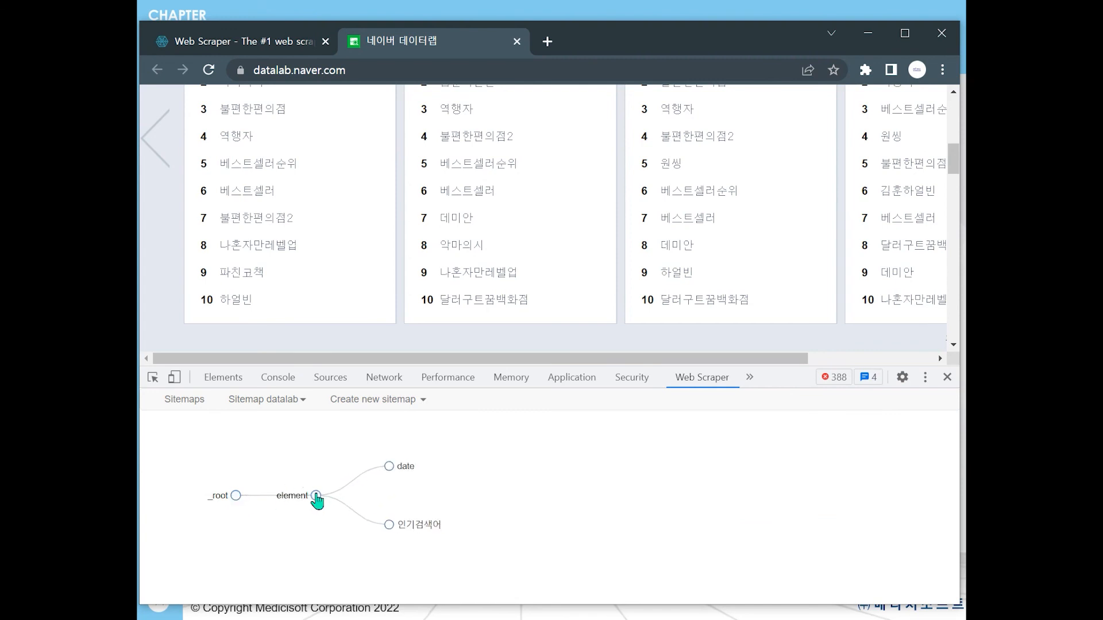
Reopen the datalab sitemap from the sitemap list and preview the date and 인기검색어 data collected by the element selector
{"action": "scroll", "coordinate": [343, 330], "scroll_direction": "up", "scroll_amount": 3}
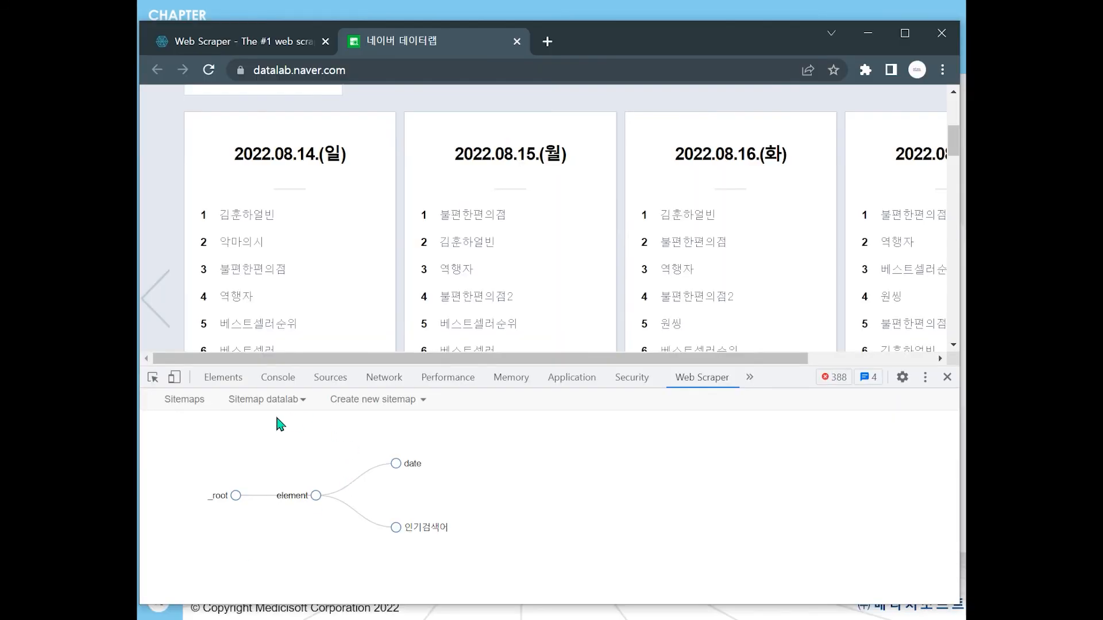
{"action": "left_click", "coordinate": [185, 399]}
{"action": "left_click", "coordinate": [197, 481]}
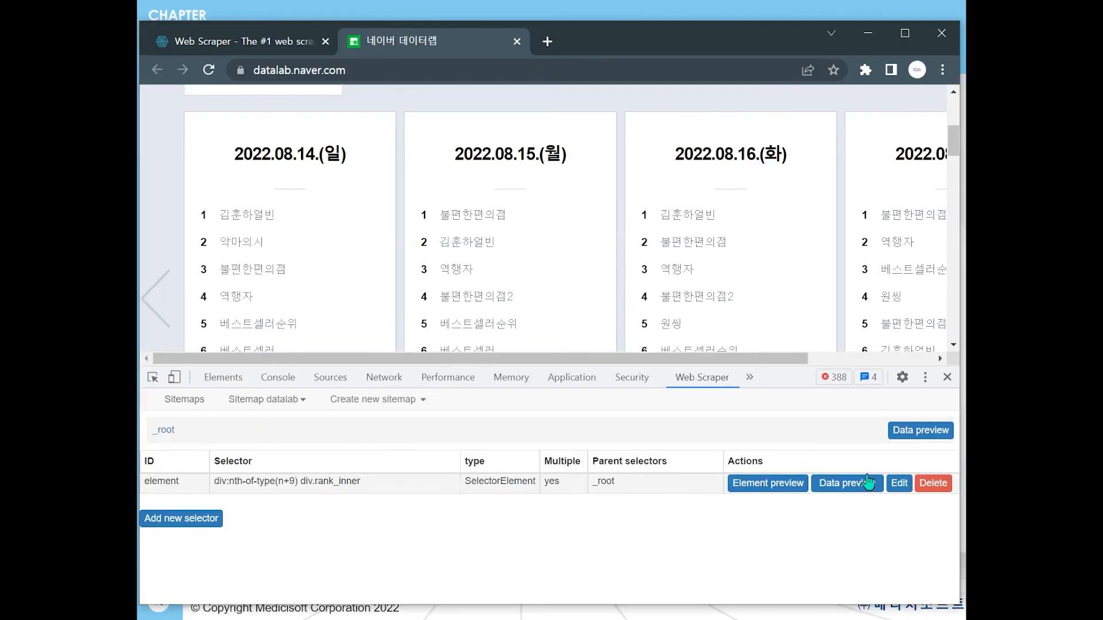
{"action": "left_click", "coordinate": [866, 485]}
{"action": "scroll", "coordinate": [713, 487], "scroll_direction": "down", "scroll_amount": 5}
{"action": "scroll", "coordinate": [714, 487], "scroll_direction": "up", "scroll_amount": 5}
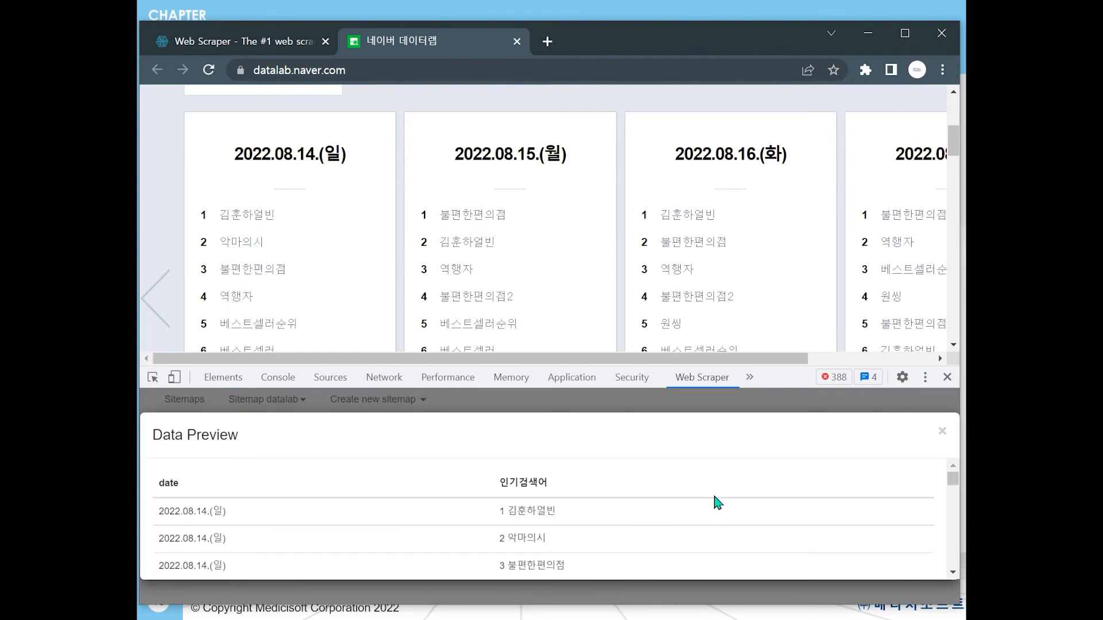
{"action": "scroll", "coordinate": [405, 496], "scroll_direction": "down", "scroll_amount": 10}
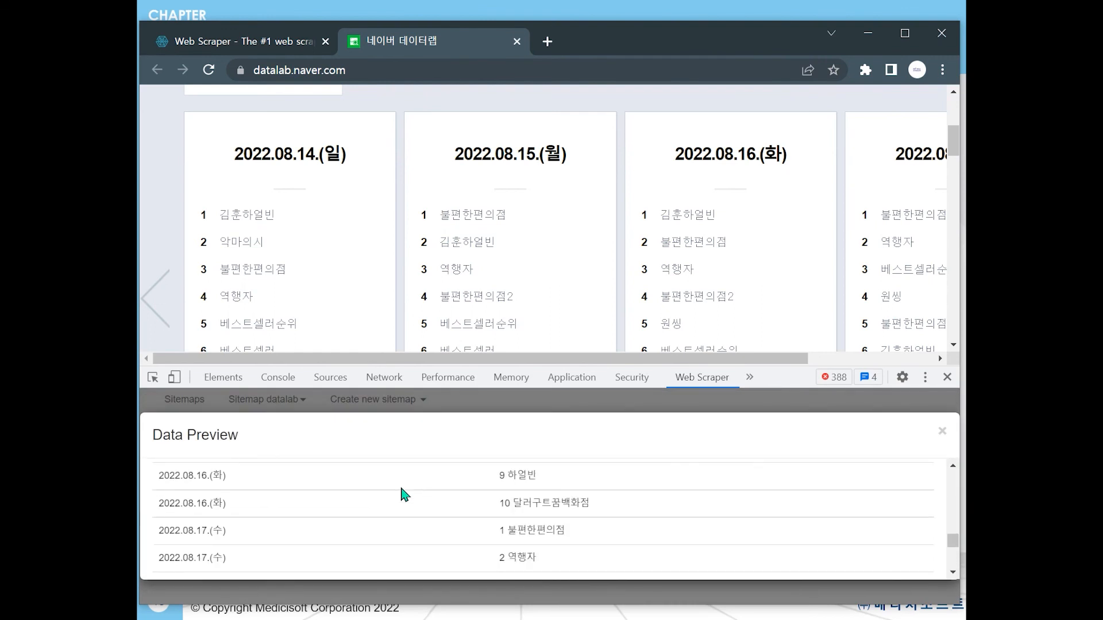
{"action": "scroll", "coordinate": [404, 494], "scroll_direction": "down", "scroll_amount": 3}
{"action": "scroll", "coordinate": [402, 493], "scroll_direction": "up", "scroll_amount": 12}
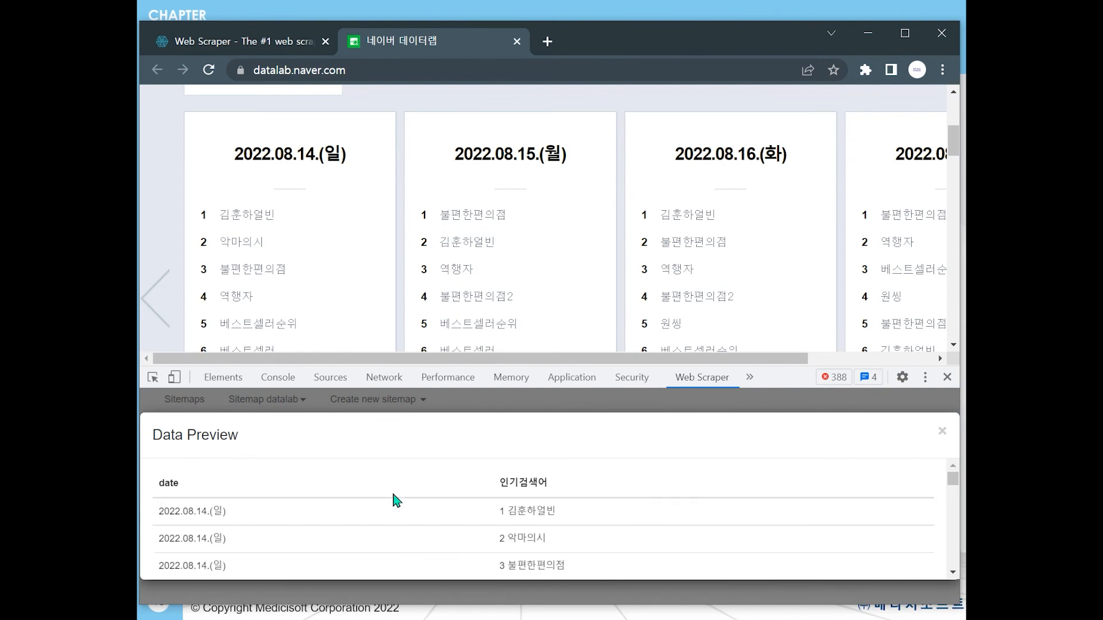
Run the scrape of the datalab sitemap with a 2000 ms request interval and 2000 ms page load delay
{"action": "left_click", "coordinate": [256, 406]}
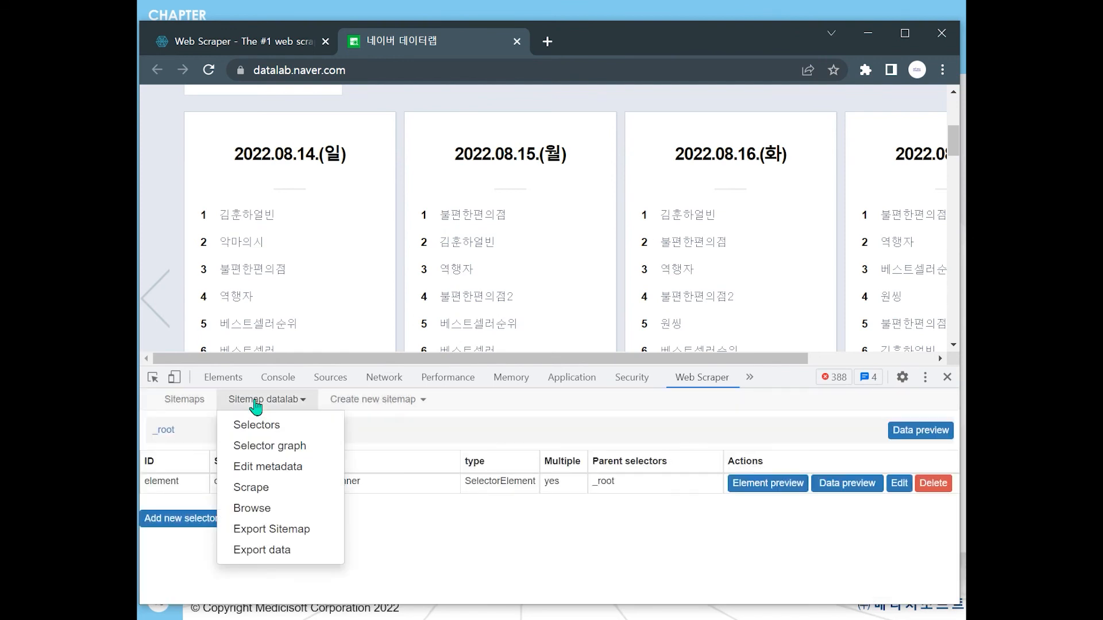
{"action": "left_click", "coordinate": [288, 494]}
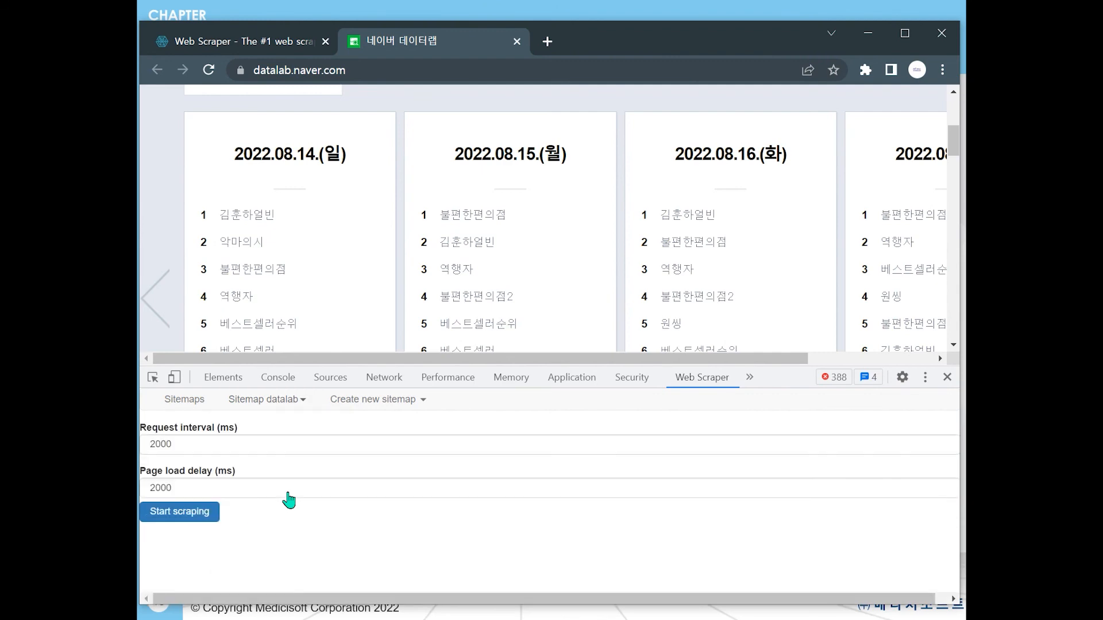
{"action": "left_click", "coordinate": [208, 521]}
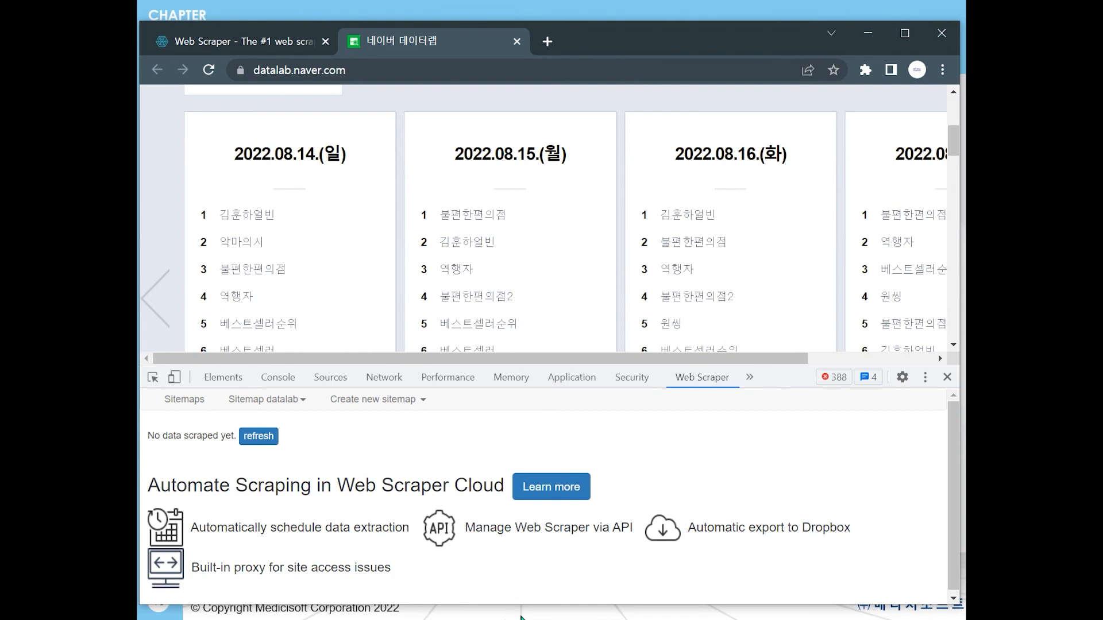
Export the scraped datalab data as an XLSX file and open the downloaded datalab.xlsx in Excel
{"action": "left_click", "coordinate": [272, 402]}
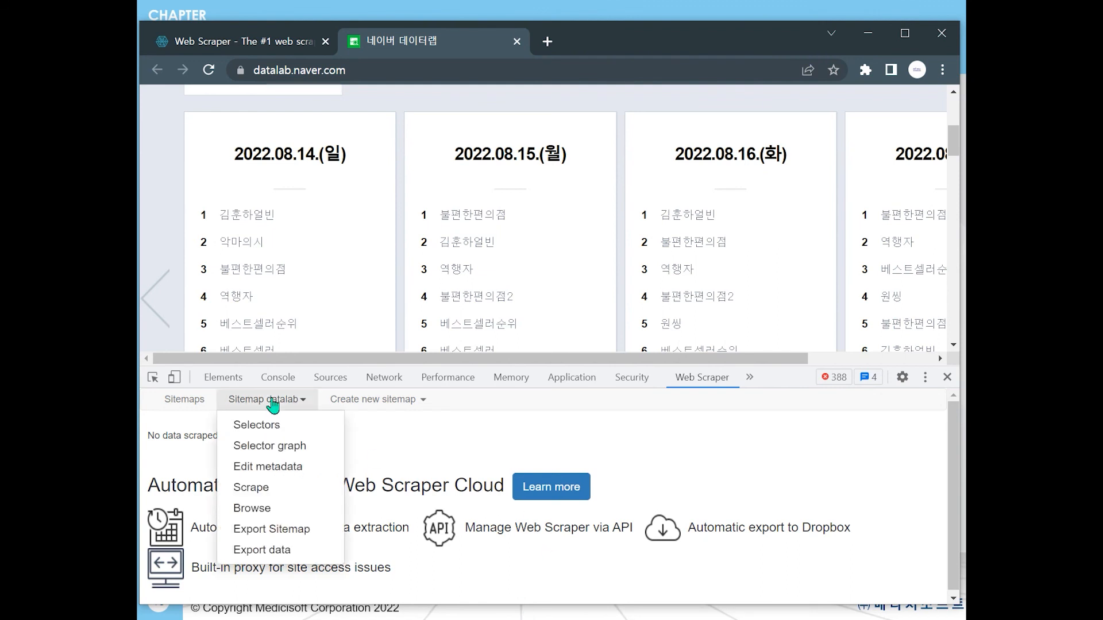
{"action": "left_click", "coordinate": [284, 551]}
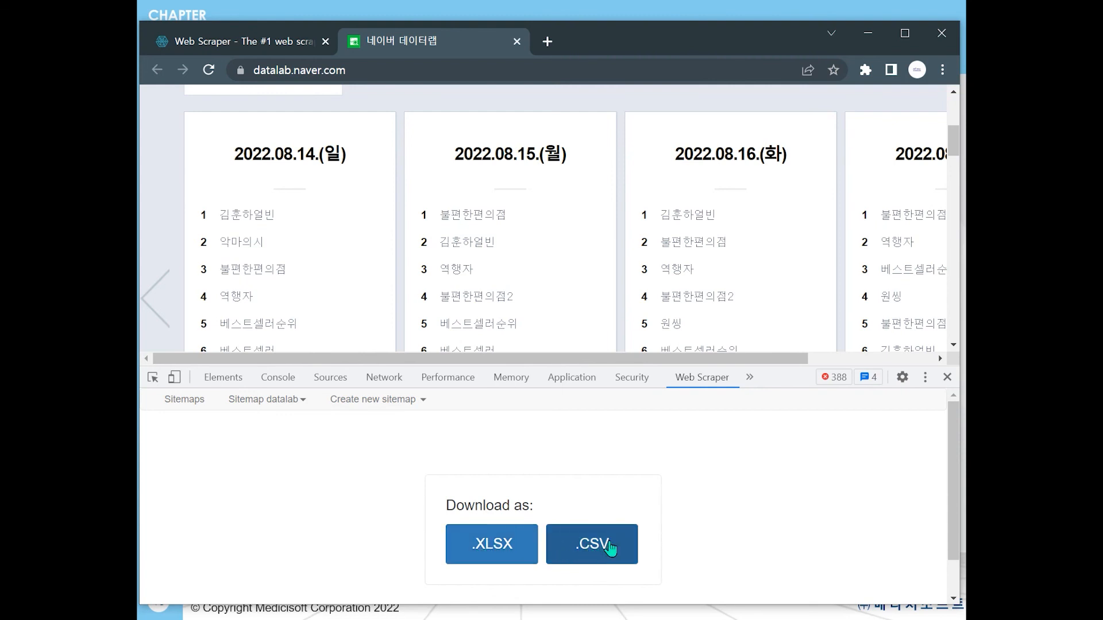
{"action": "left_click", "coordinate": [484, 557]}
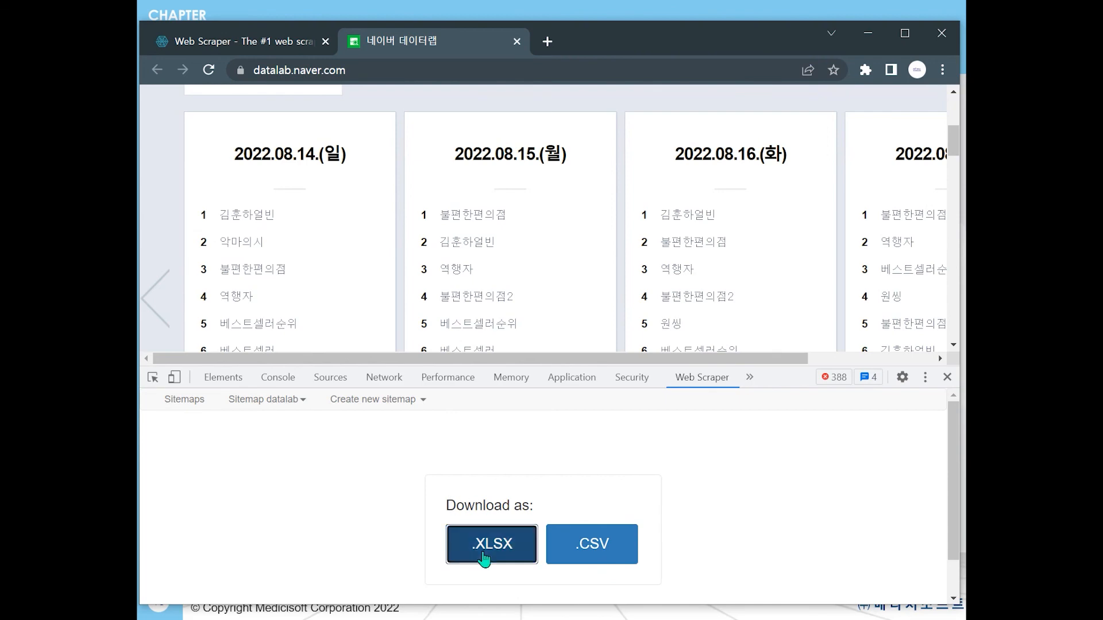
{"action": "left_click", "coordinate": [312, 583]}
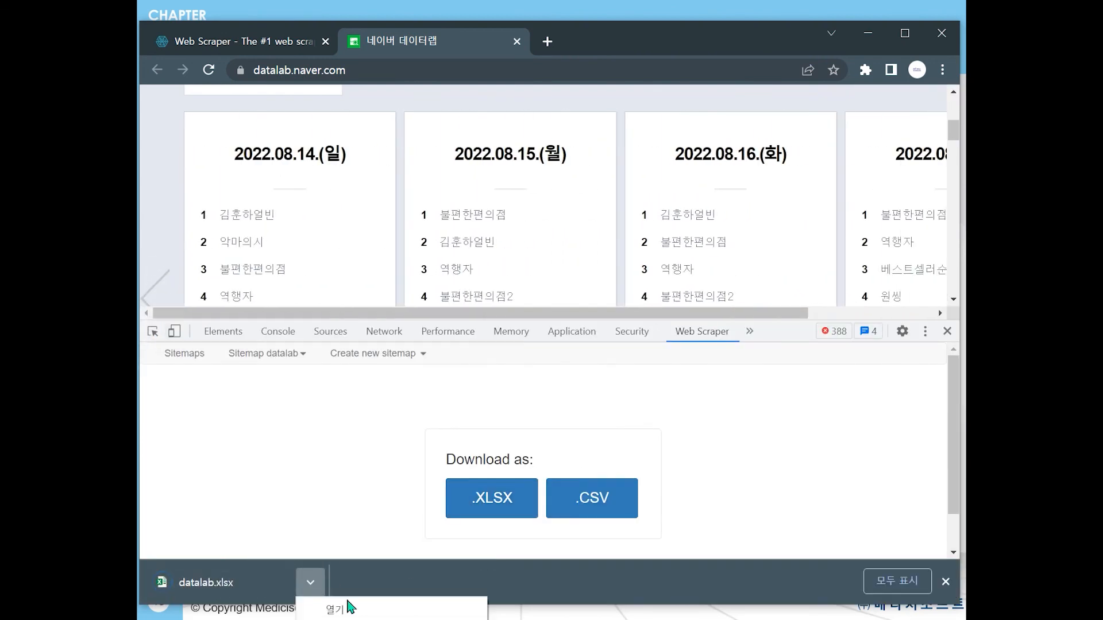
{"action": "left_click", "coordinate": [338, 609]}
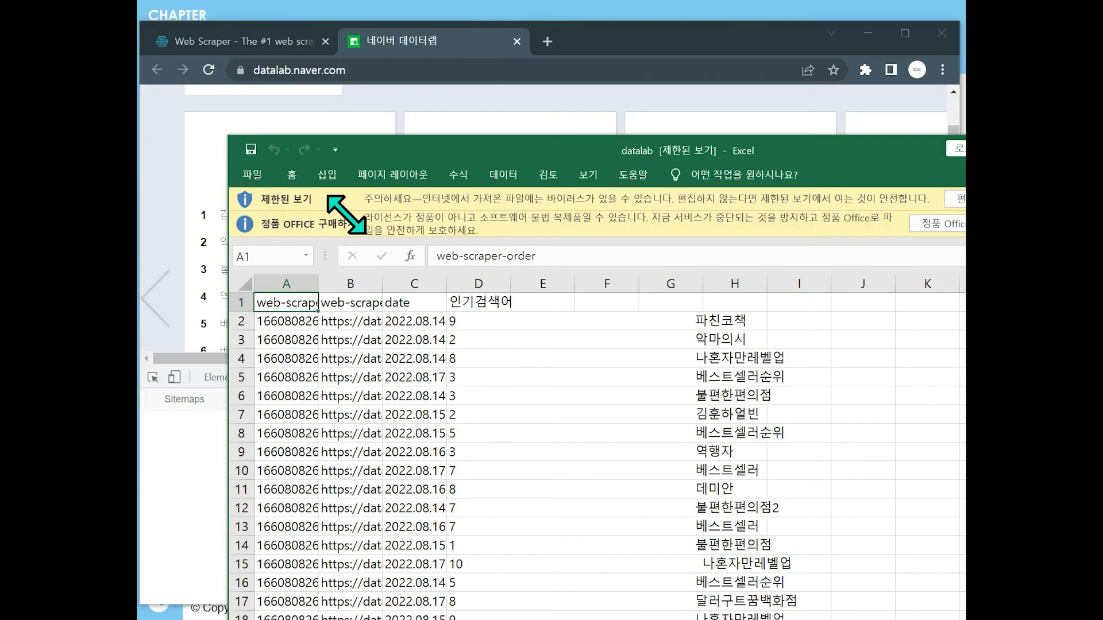
Bring the whole workbook window into view and widen the date column C to fit its full dates
{"action": "left_click_drag", "start_coordinate": [337, 208], "coordinate": [389, 232]}
{"action": "left_click_drag", "start_coordinate": [598, 242], "coordinate": [409, 81]}
{"action": "left_click_drag", "start_coordinate": [395, 224], "coordinate": [544, 223]}
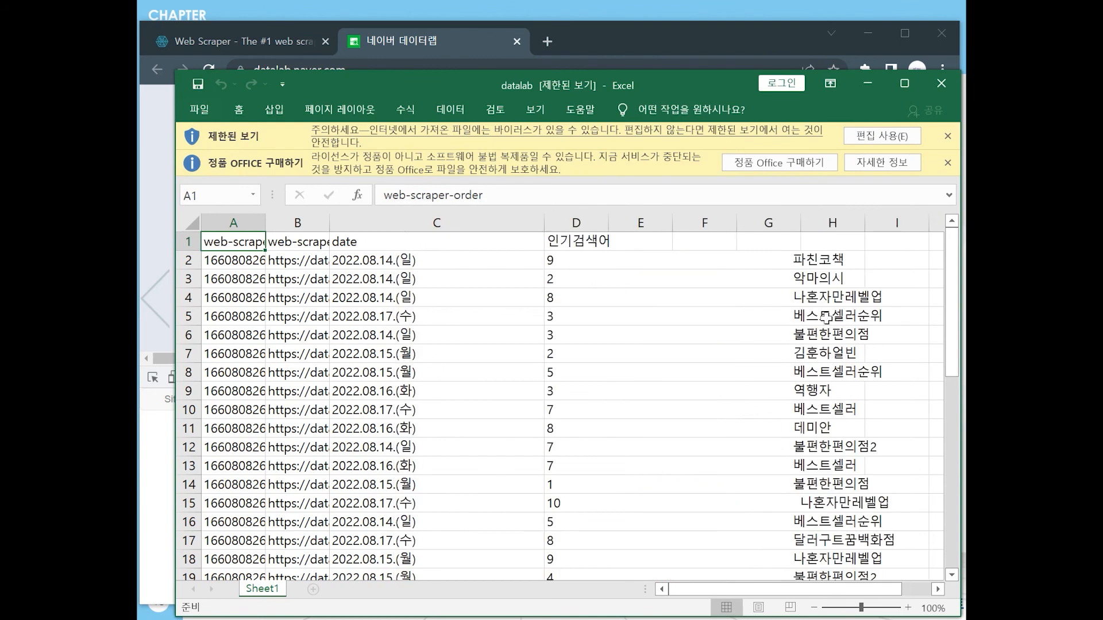
Look through the exported rows to check the dates, ranks and popular keywords in Sheet1
{"action": "scroll", "coordinate": [817, 329], "scroll_direction": "down", "scroll_amount": 9}
{"action": "scroll", "coordinate": [785, 344], "scroll_direction": "up", "scroll_amount": 1}
{"action": "scroll", "coordinate": [781, 348], "scroll_direction": "up", "scroll_amount": 8}
{"action": "scroll", "coordinate": [503, 367], "scroll_direction": "down", "scroll_amount": 3}
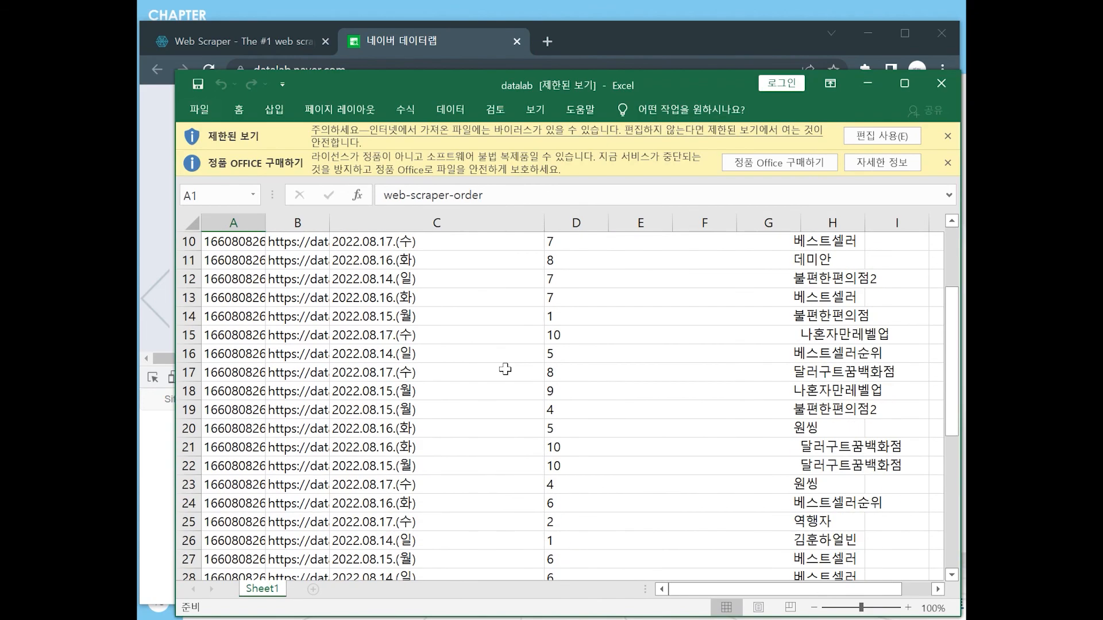
{"action": "scroll", "coordinate": [503, 368], "scroll_direction": "down", "scroll_amount": 4}
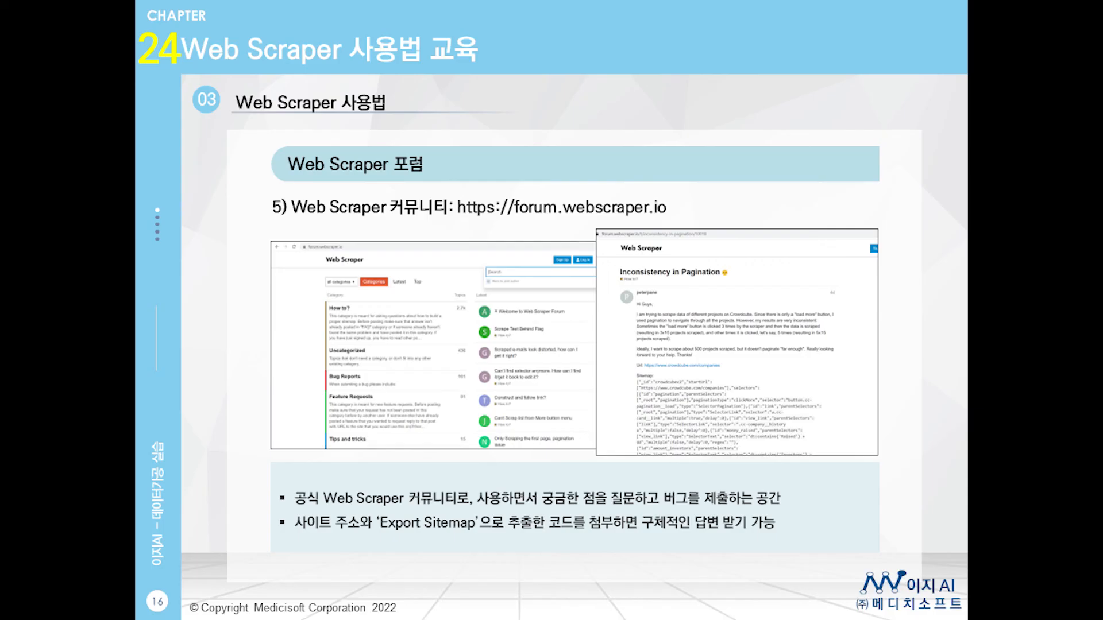